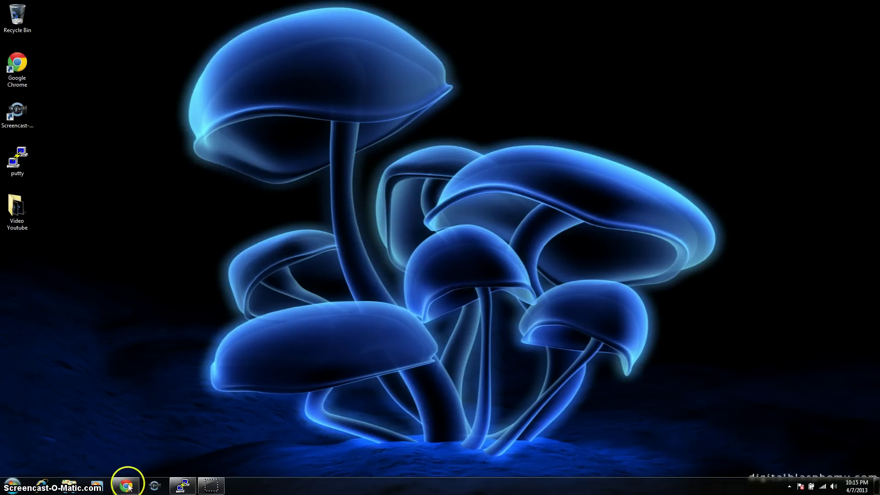
Open 192.168.1.1 in Chrome and sign in to the NETGEAR router with the admin password.
mouse_move(129, 483)
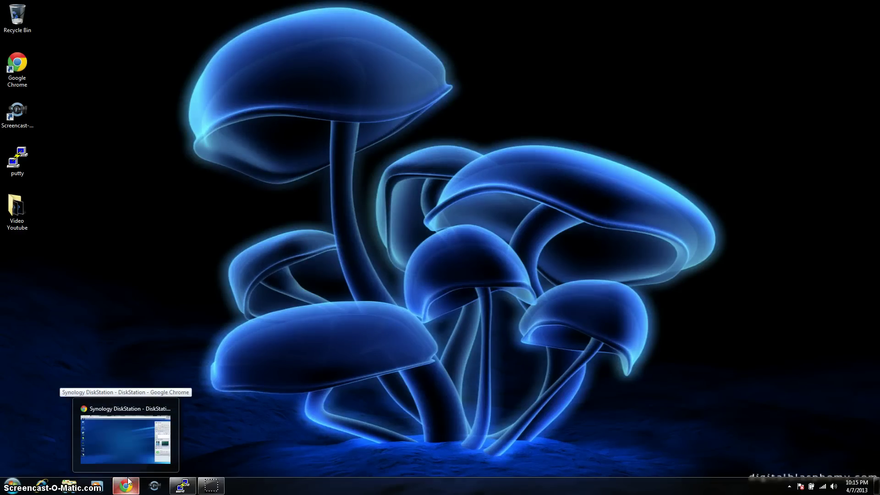
left_click(128, 482)
left_click(186, 21)
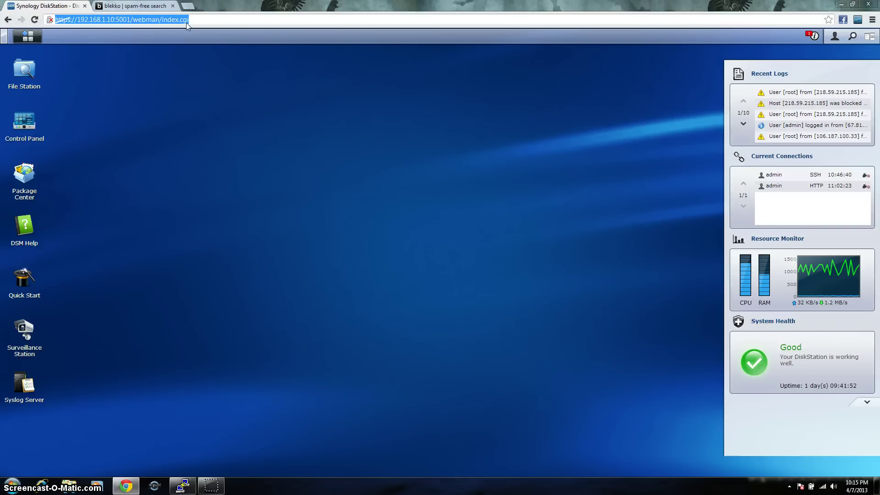
type("192")
key("Right")
key("BackSpace")
key("BackSpace")
key("BackSpace")
key("BackSpace")
key("BackSpace")
key("BackSpace")
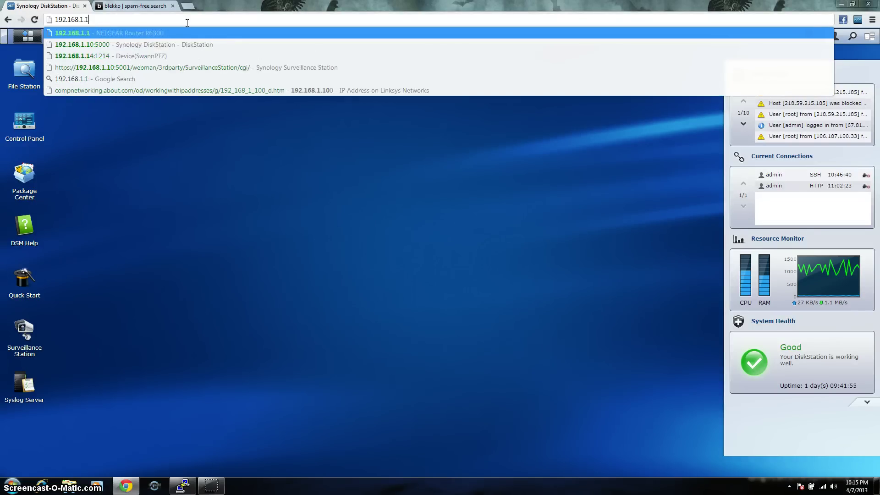
key("Return")
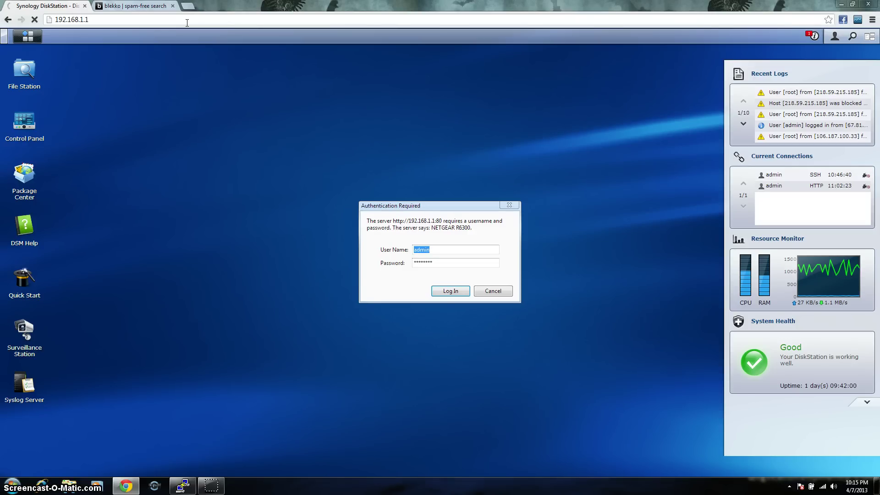
key("Tab")
type("***")
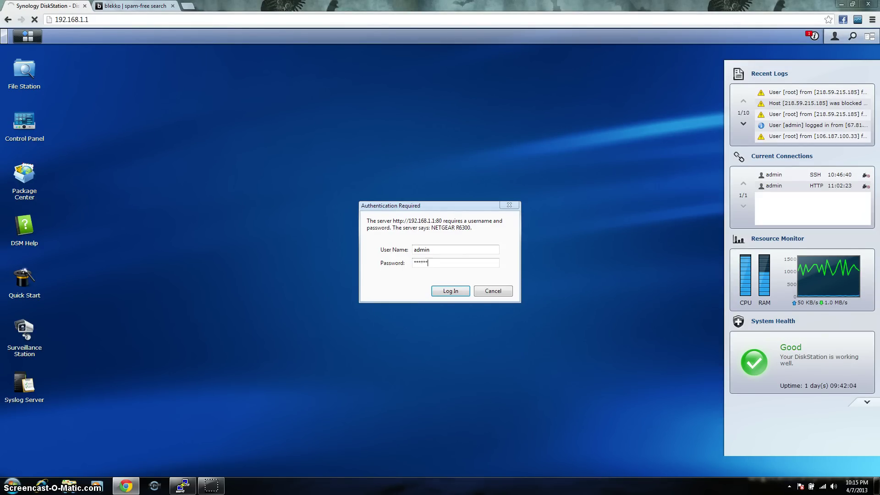
key("Return")
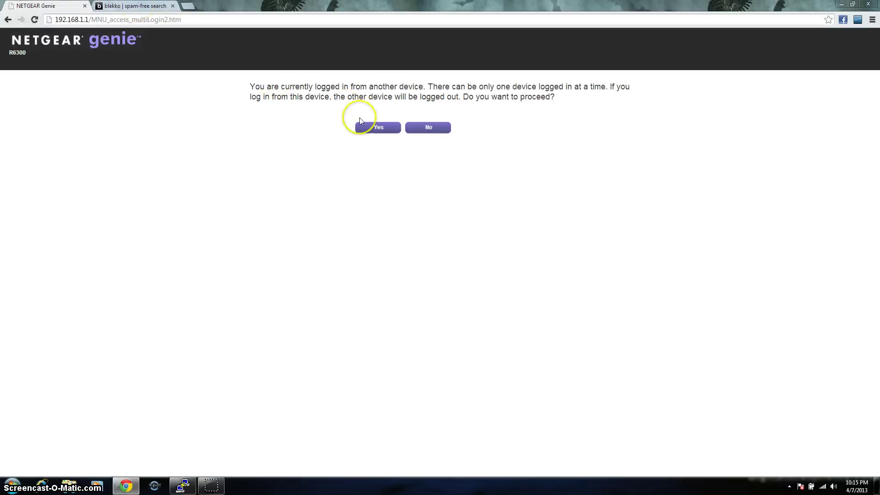
Take over the router session from the other device and open Attached Devices.
left_click(379, 128)
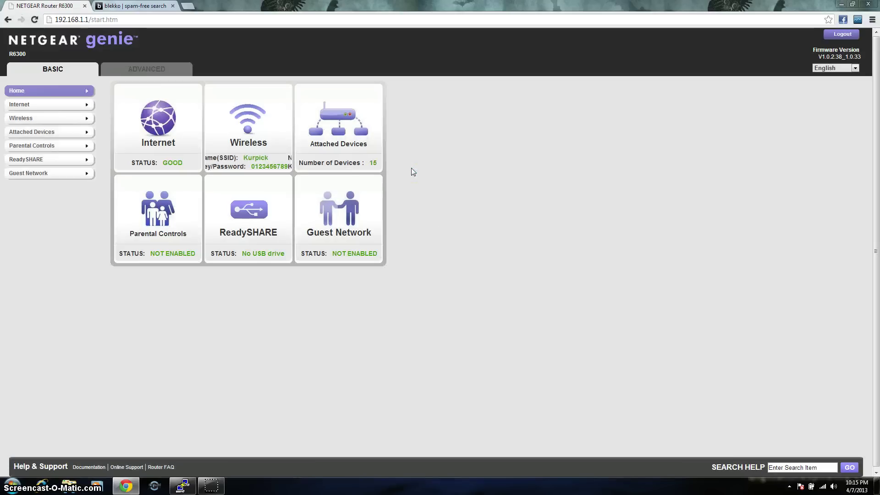
left_click(406, 129)
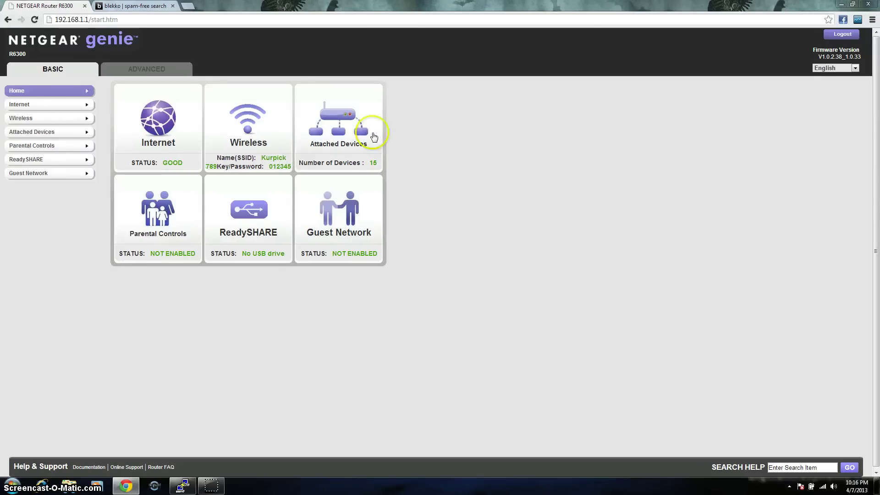
left_click(339, 130)
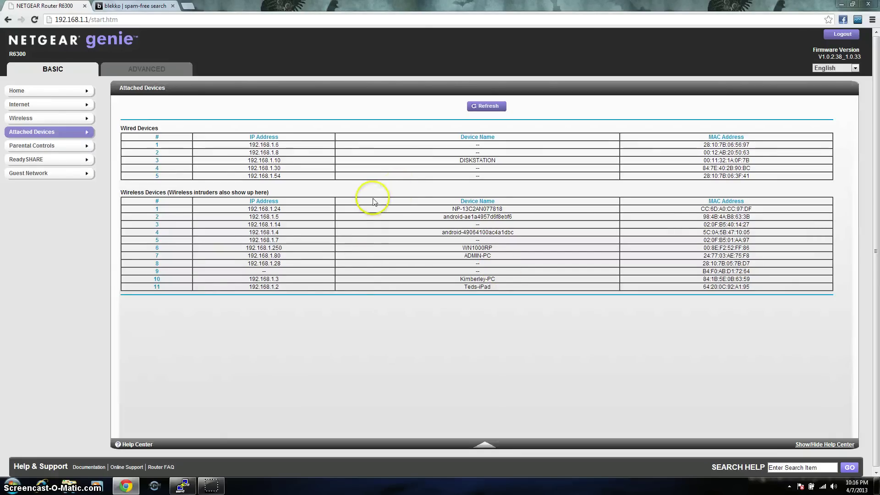
Highlight the camera's 192.168.1.7 entry in the wireless device list.
left_click_drag(222, 240, 204, 246)
left_click(188, 303)
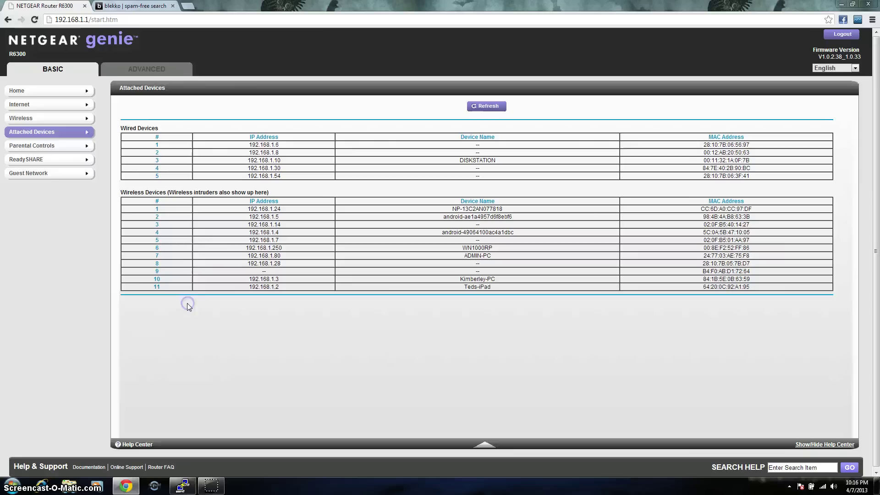
left_click_drag(202, 232, 249, 244)
left_click(249, 244)
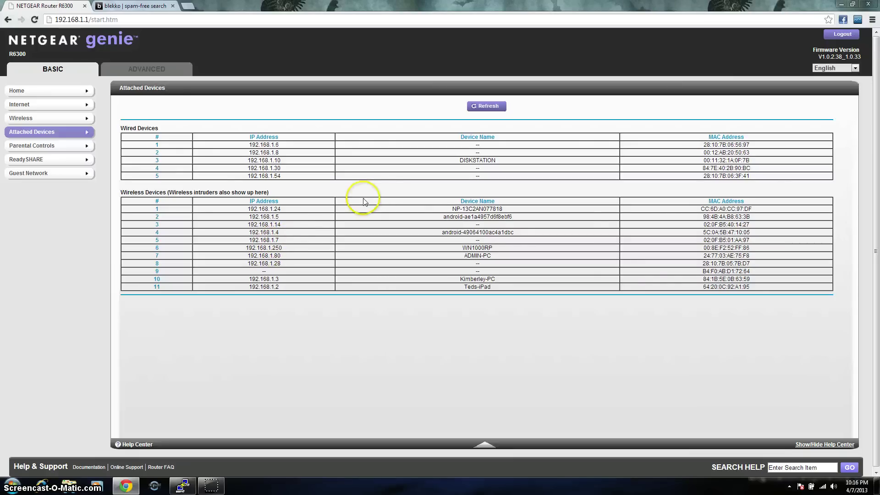
Load the camera's page at 192.168.1.7:1206 in the second tab and log in.
left_click(133, 6)
left_click(133, 20)
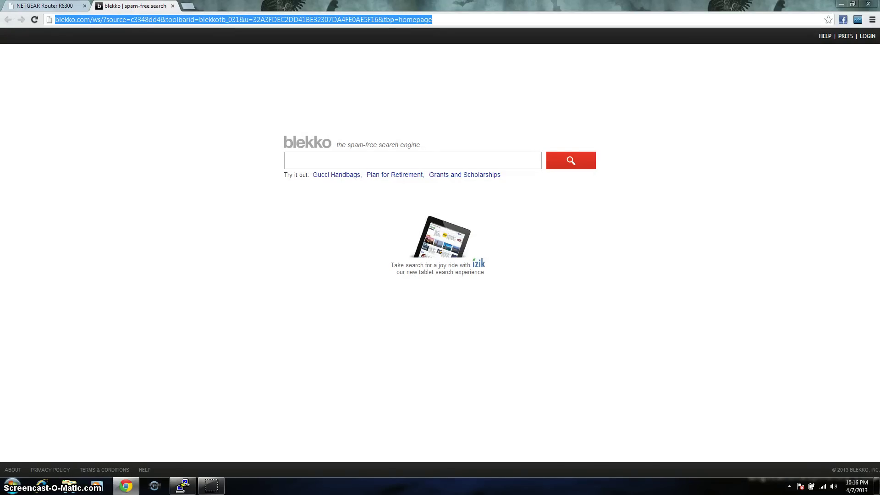
type("192")
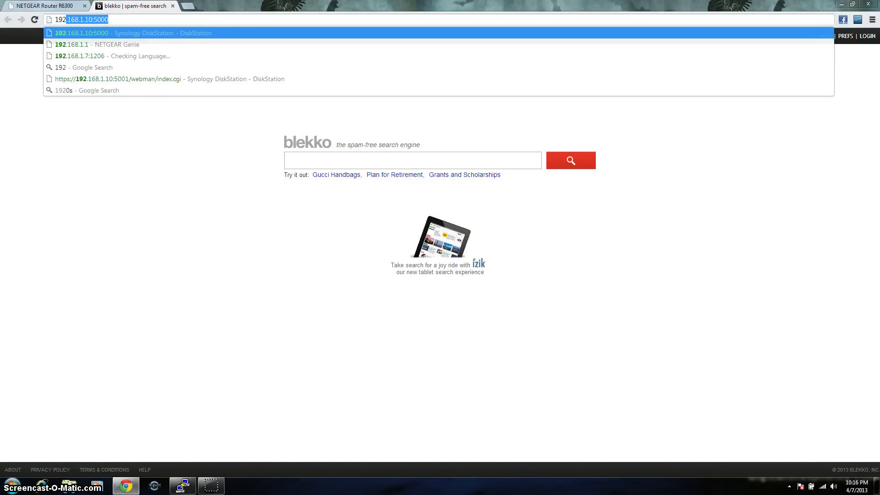
type(".168.1.")
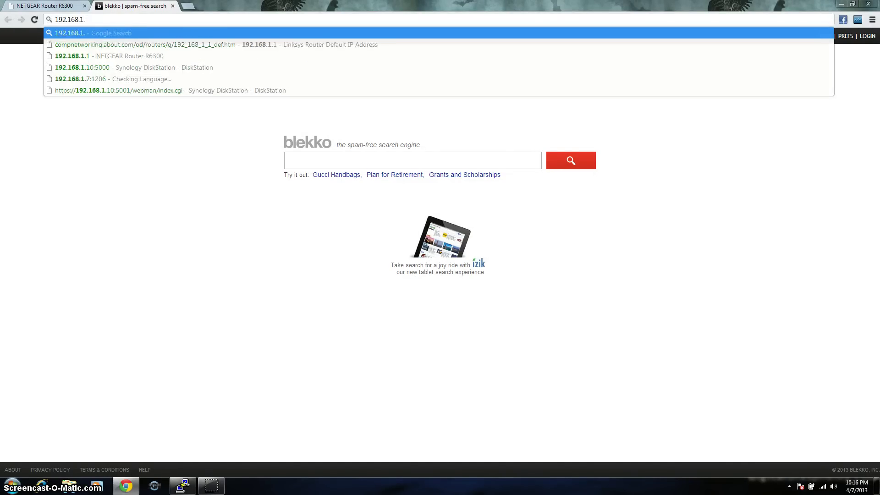
type("7:1206")
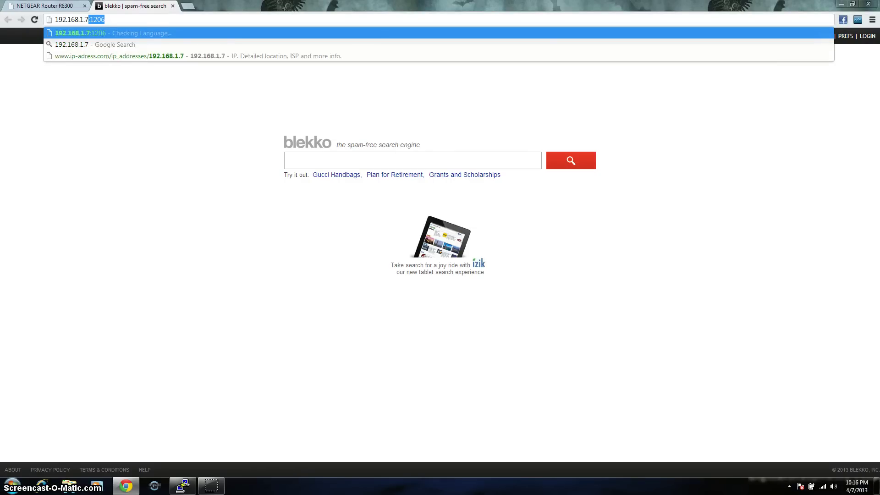
key("Return")
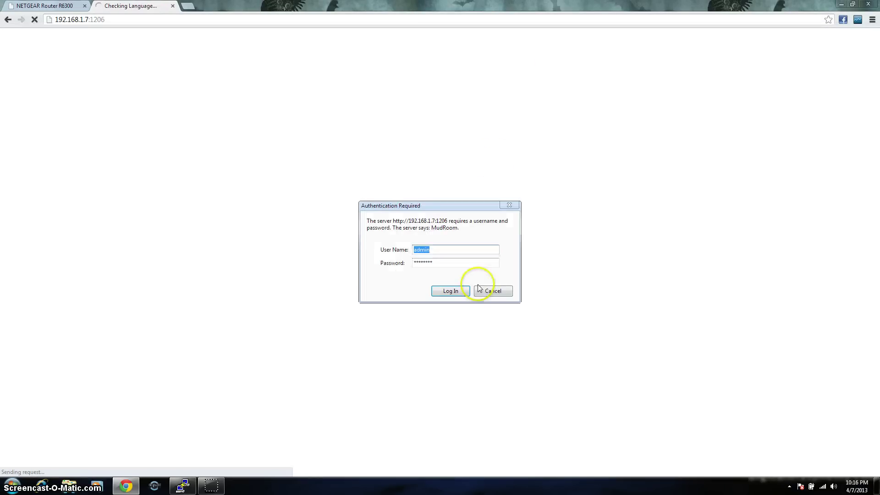
left_click(466, 294)
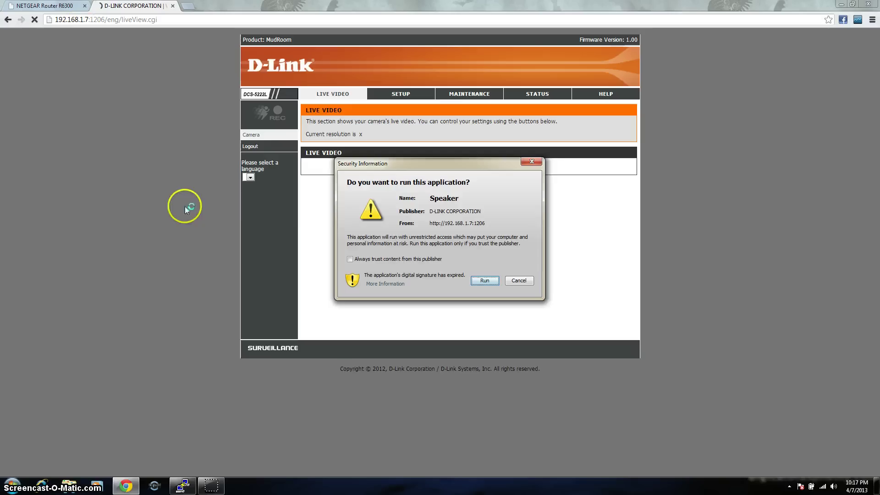
Allow the Speaker and viewer applications to run, turning off the repeat warning.
left_click(484, 281)
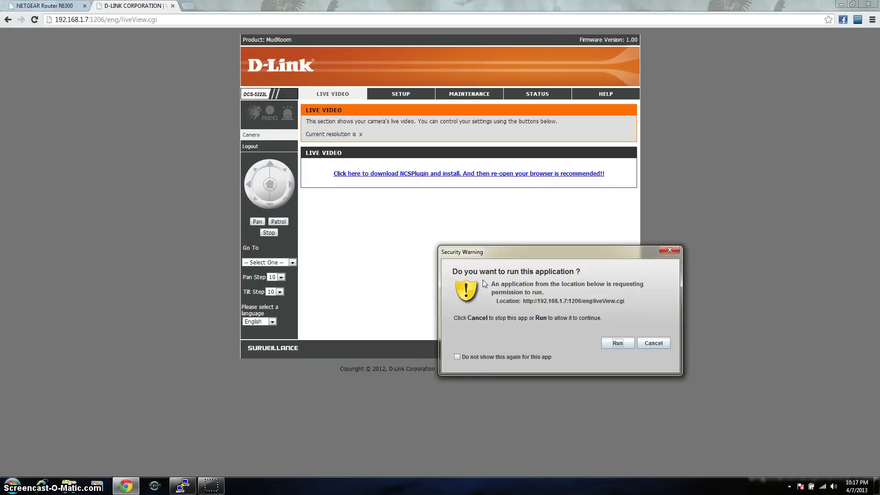
left_click(510, 358)
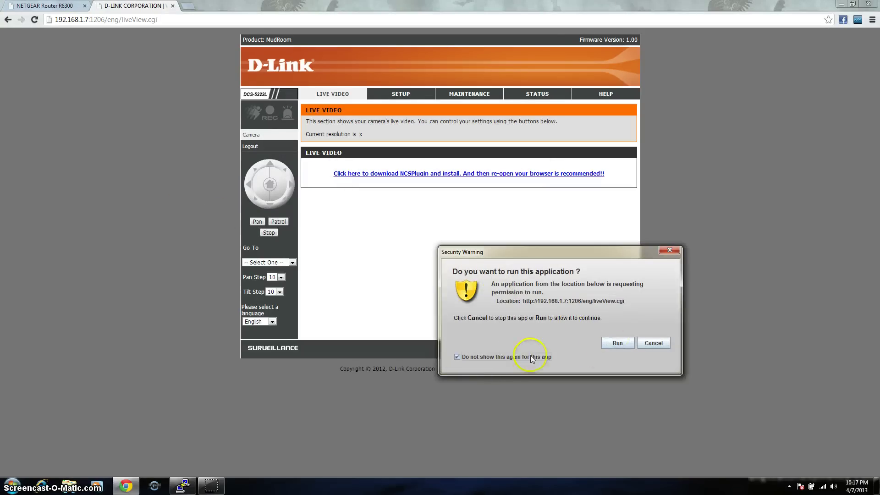
left_click(615, 347)
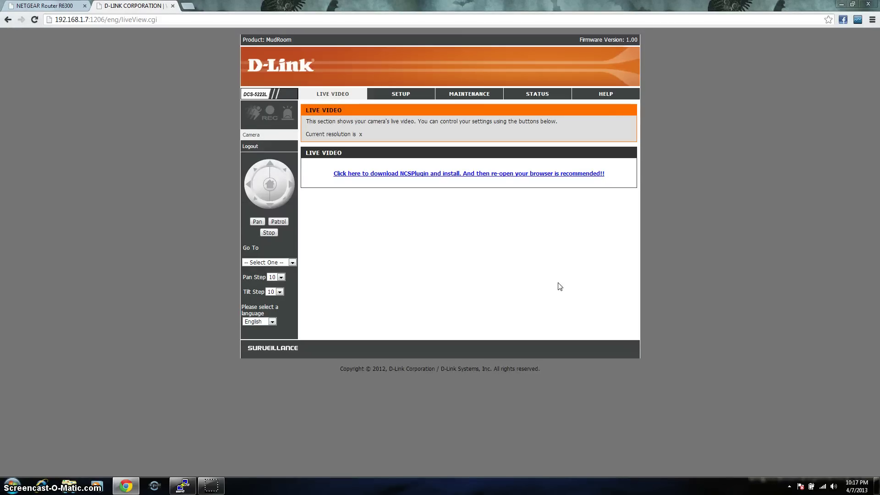
left_click(524, 300)
Go to SETUP > Wireless Setup in the camera interface.
left_click(404, 94)
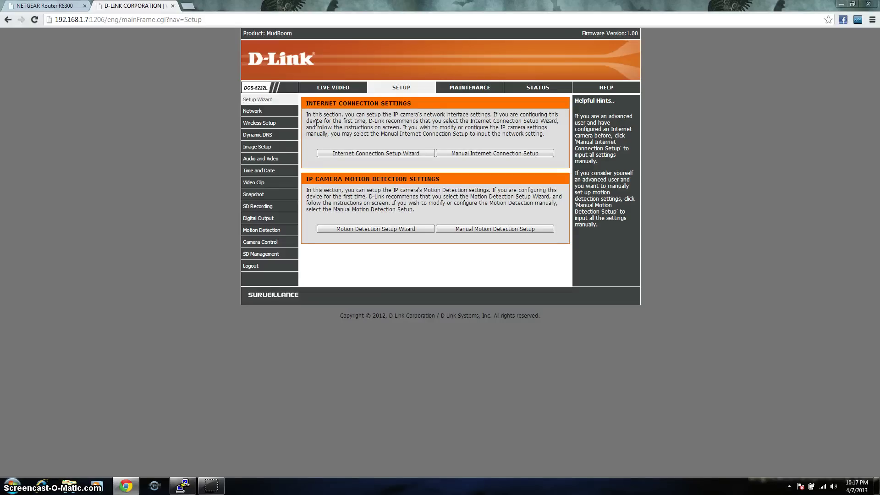
left_click(262, 121)
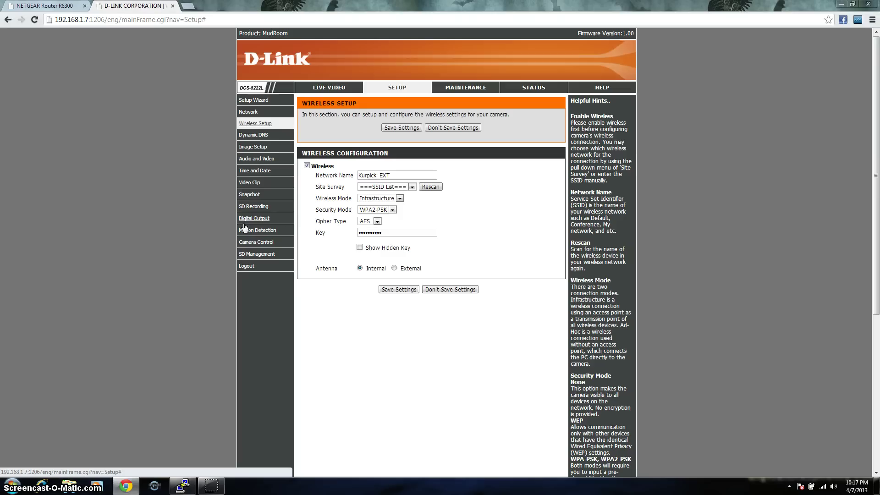
Look over the camera's wireless settings, then return to the router's Attached Devices list.
left_click(258, 125)
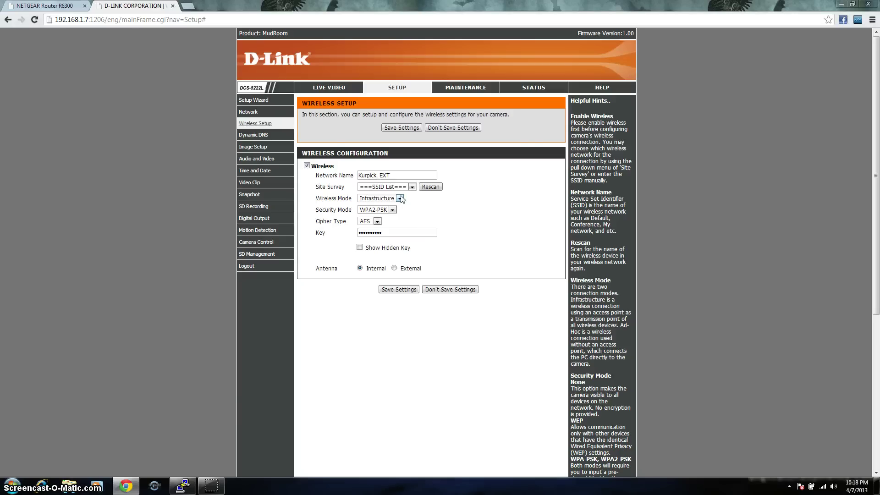
left_click(246, 267)
Refresh the router's device list, highlight 192.168.1.7, and return to the camera's Wireless Setup.
left_click(17, 7)
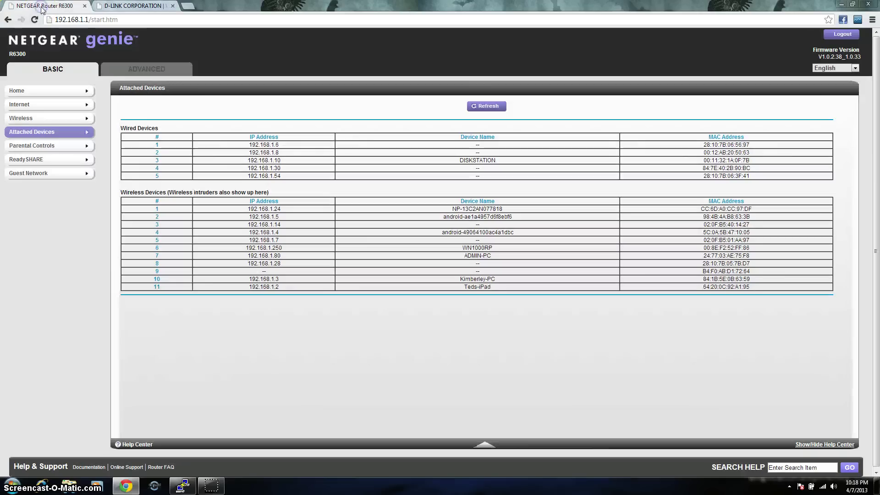
left_click(479, 110)
left_click(473, 105)
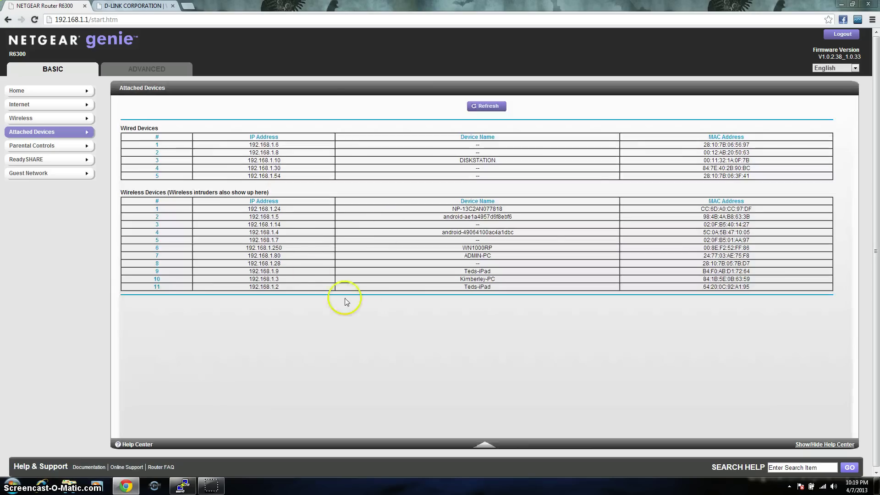
left_click_drag(296, 244, 264, 242)
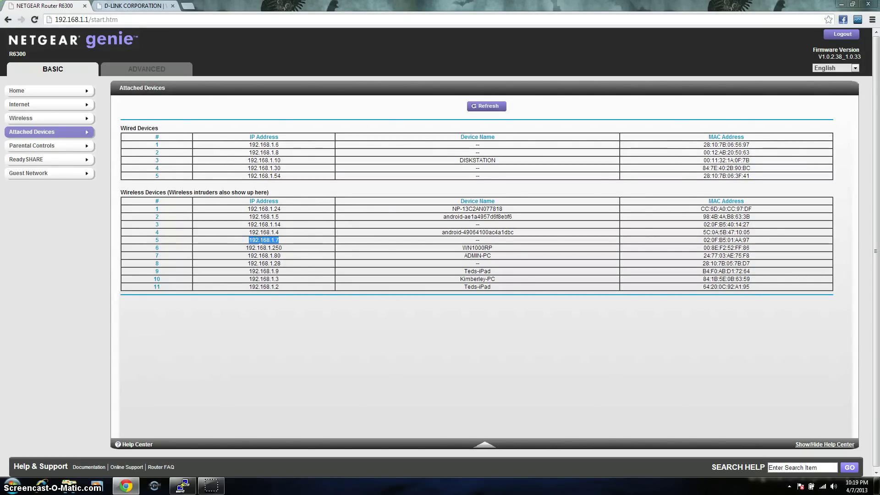
left_click(131, 6)
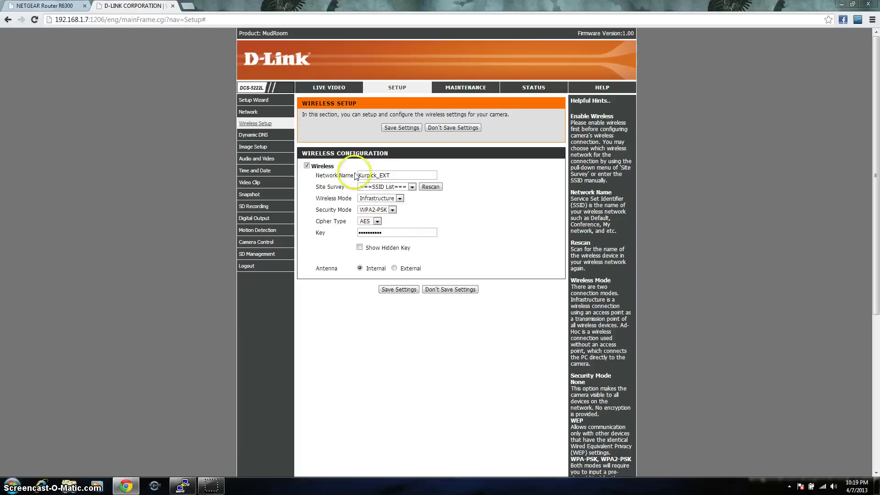
View the camera's Network page (static IP 192.168.1.7, HTTP port 1206), then the router's devices.
left_click(255, 114)
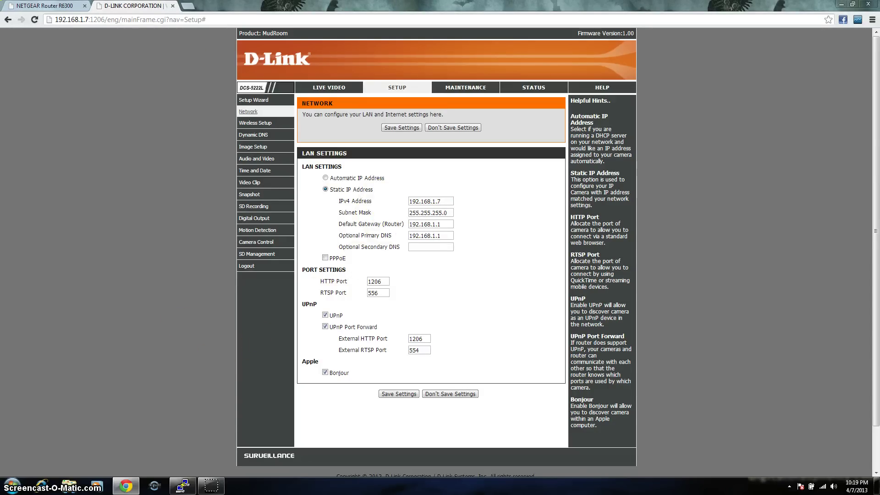
left_click(46, 6)
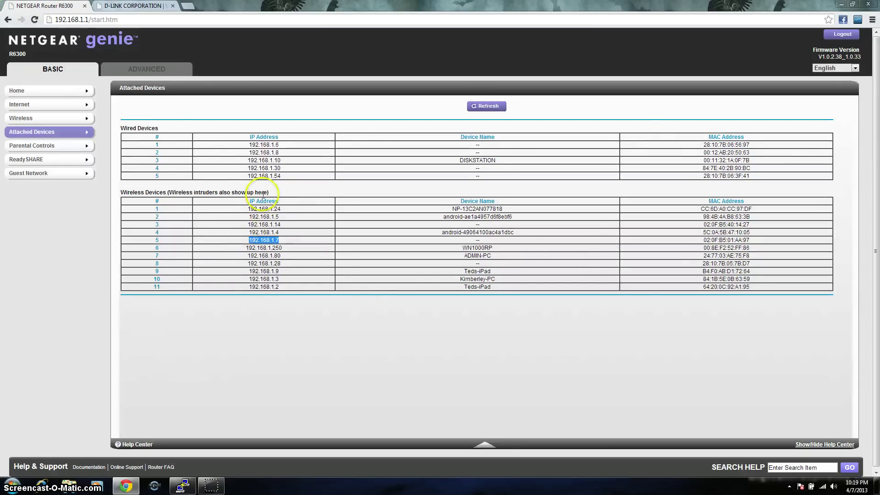
Compare the router's 192.168.1.7 entry against the camera's Network page, finishing on the camera.
left_click(146, 6)
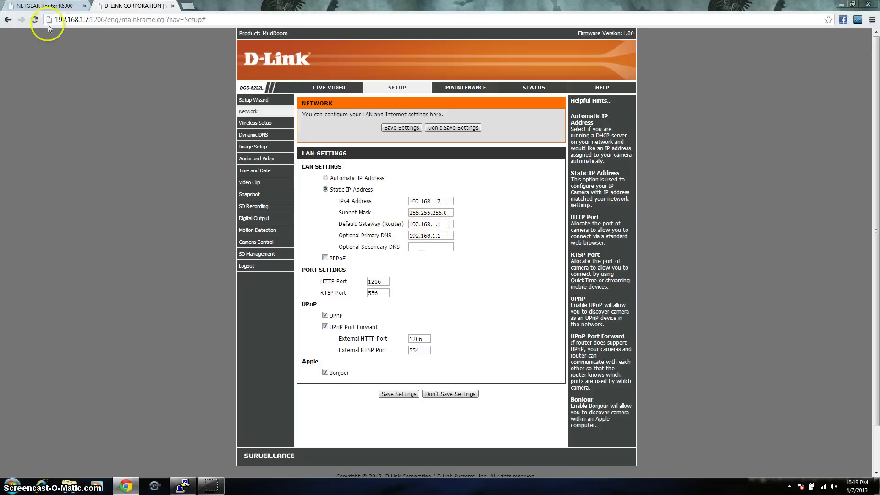
left_click(51, 6)
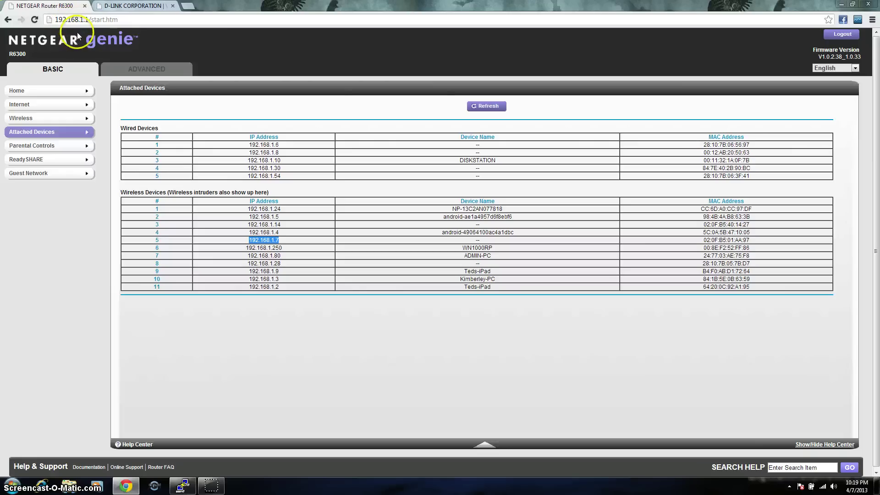
left_click(131, 6)
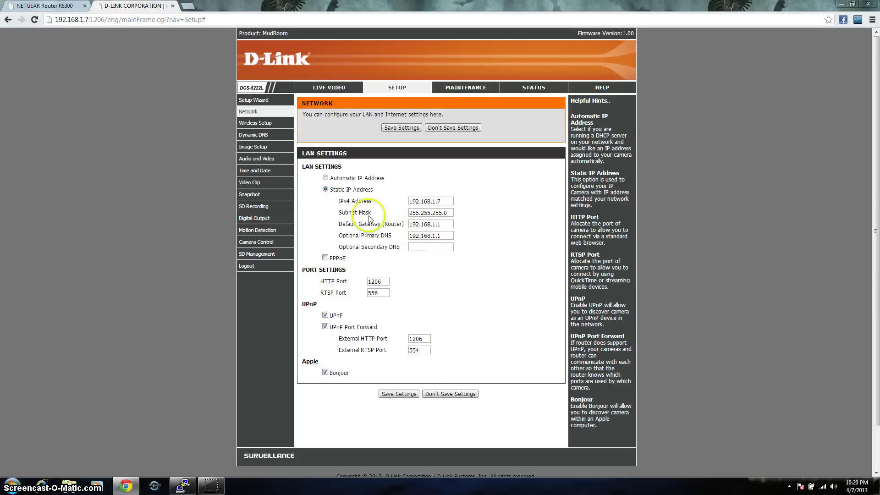
left_click(45, 6)
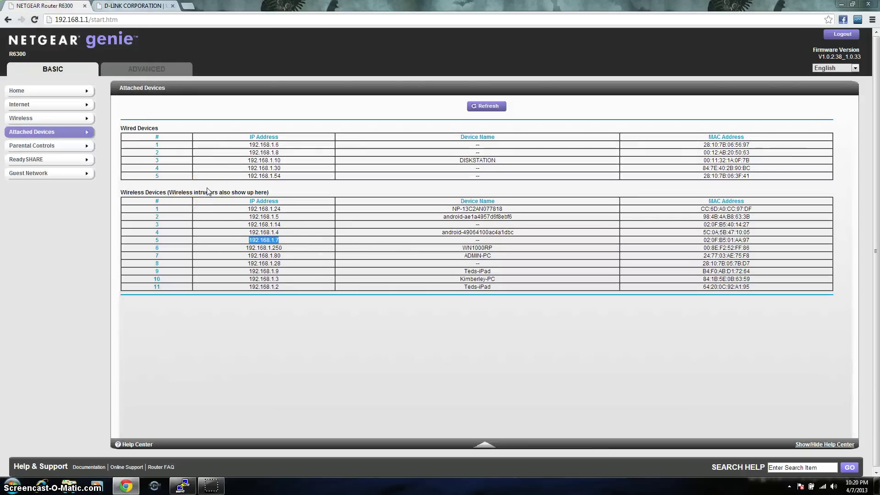
left_click(133, 6)
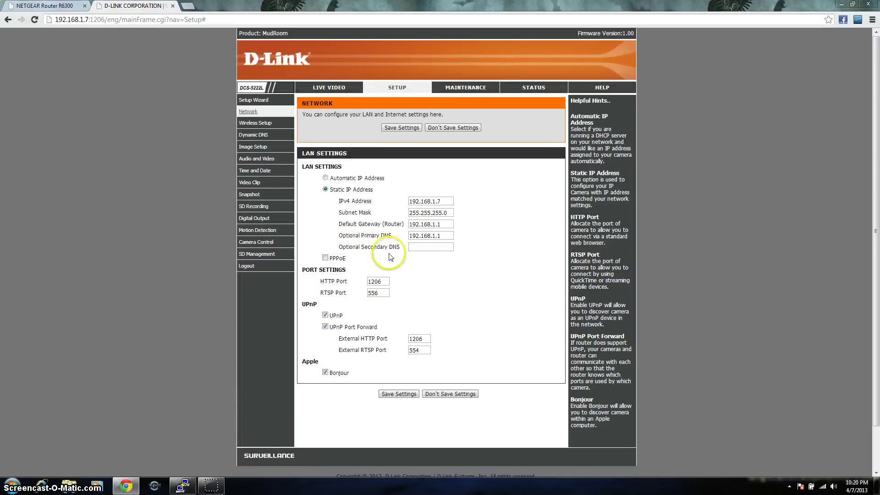
Highlight the camera's Primary DNS and HTTP port 1206 values, then switch to the router's devices.
left_click(414, 238)
left_click_drag(441, 237, 426, 237)
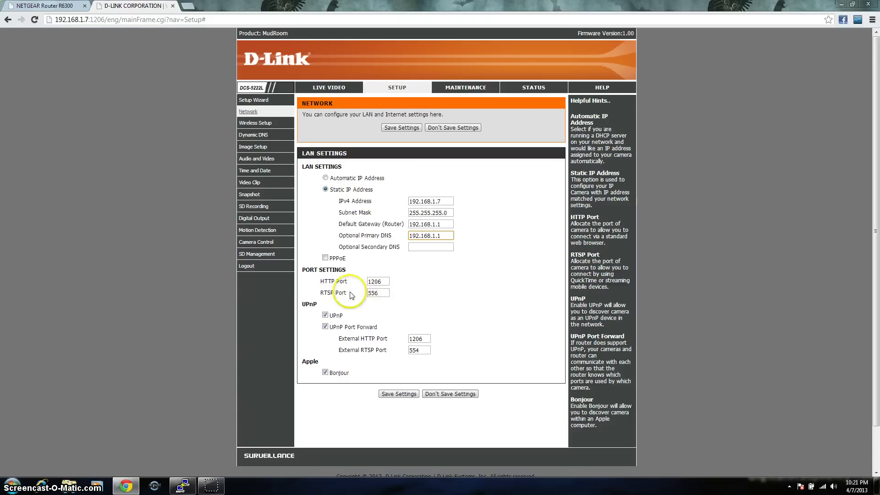
left_click_drag(389, 282, 367, 281)
left_click(52, 7)
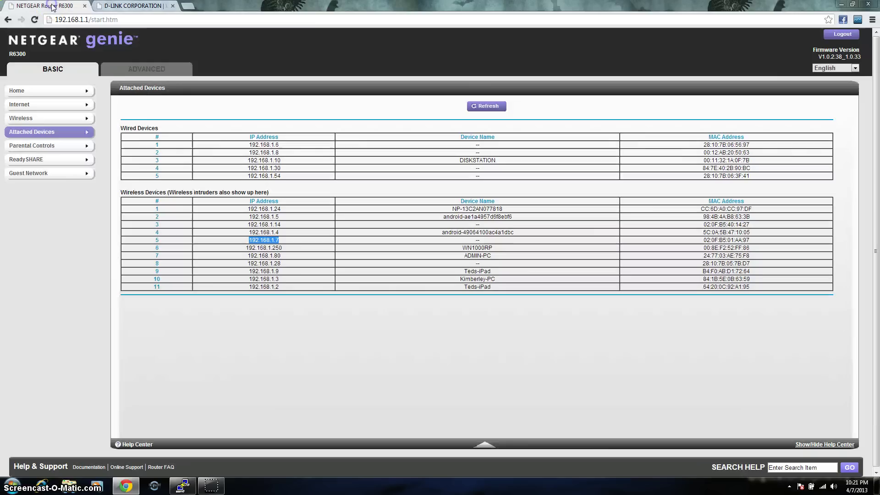
Open the router's Port Forwarding / Port Triggering list under ADVANCED > Advanced Setup.
left_click(138, 67)
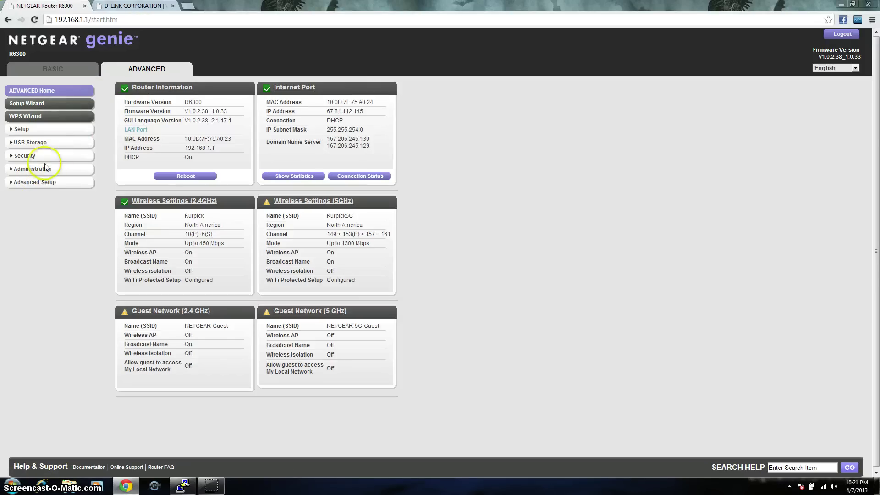
left_click(30, 183)
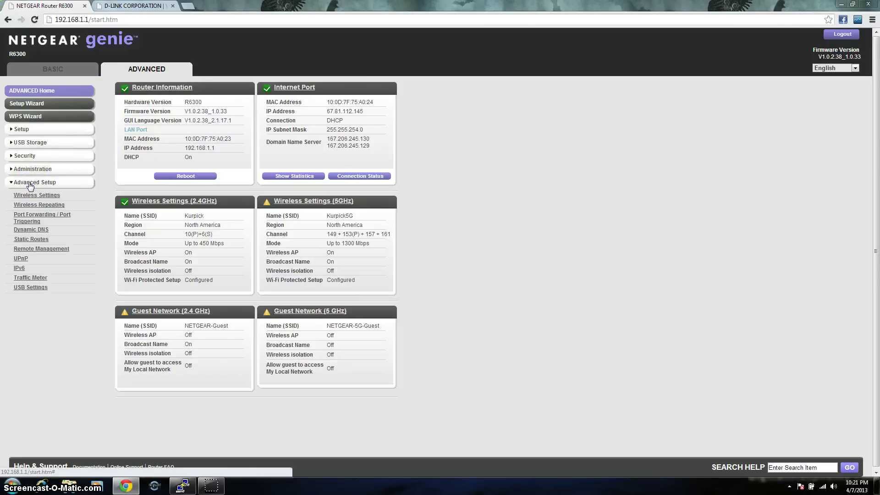
left_click(36, 224)
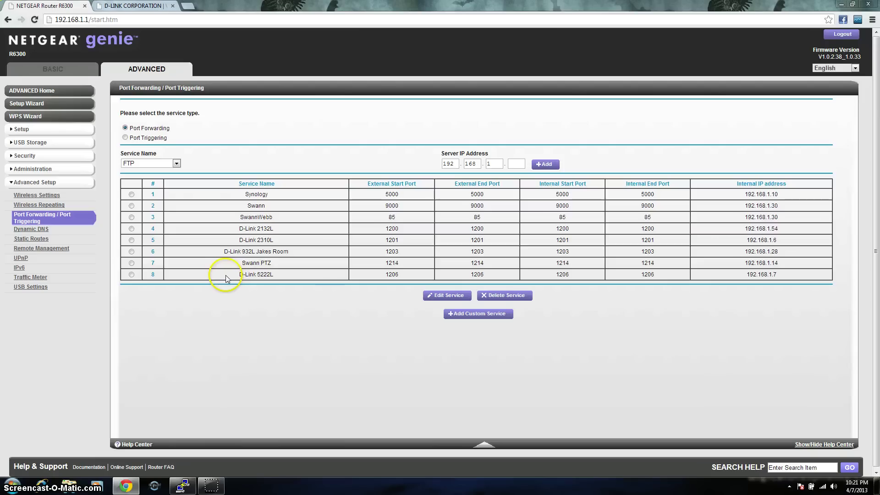
left_click(251, 277)
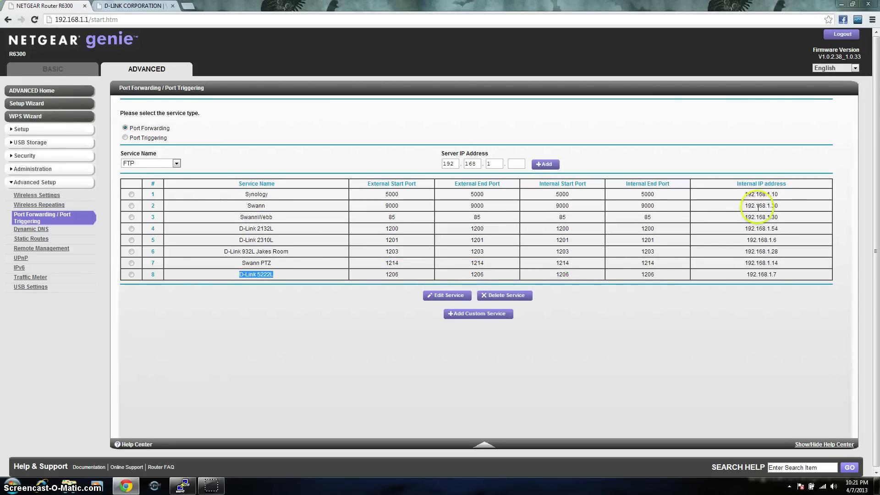
left_click_drag(743, 184, 786, 183)
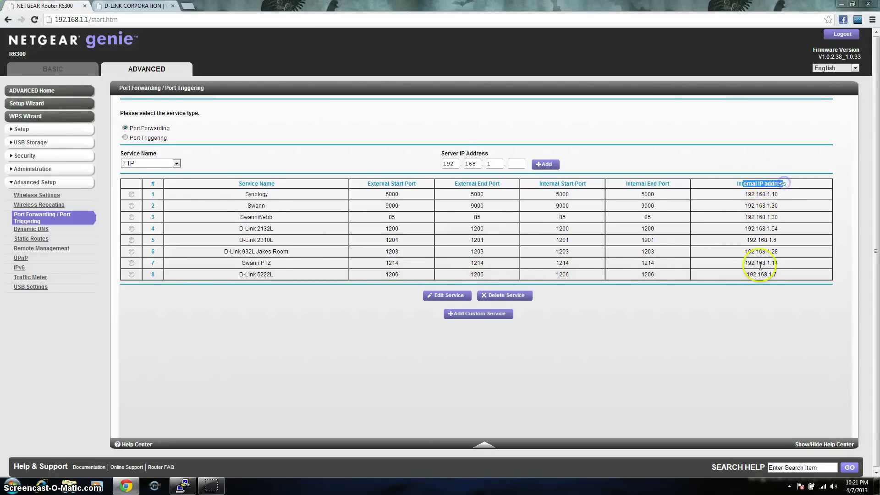
left_click_drag(746, 274, 783, 276)
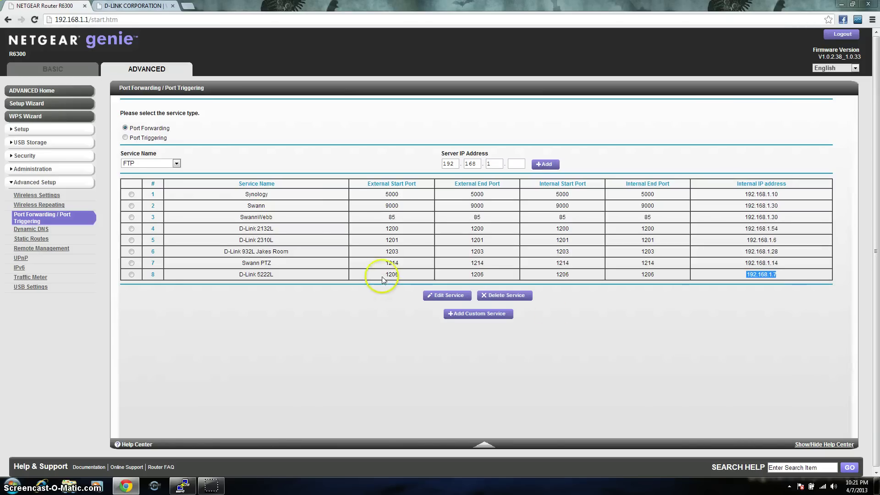
left_click_drag(384, 273, 408, 278)
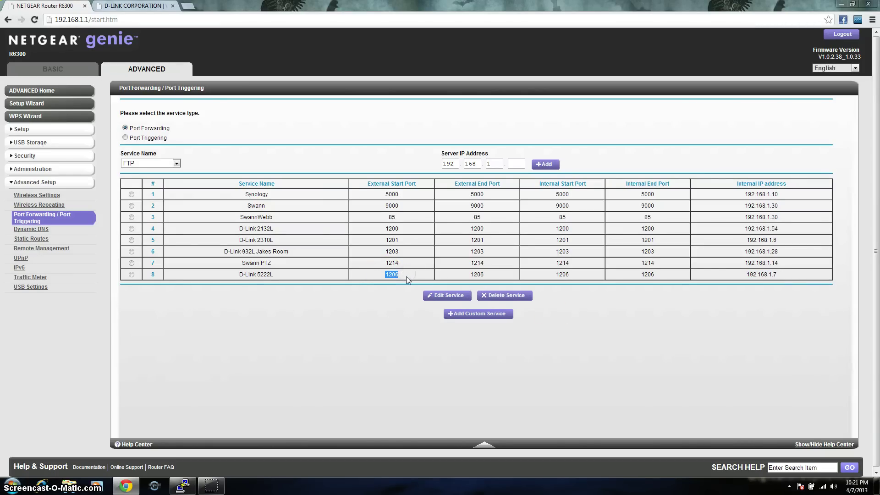
left_click(397, 275)
left_click_drag(741, 274, 783, 278)
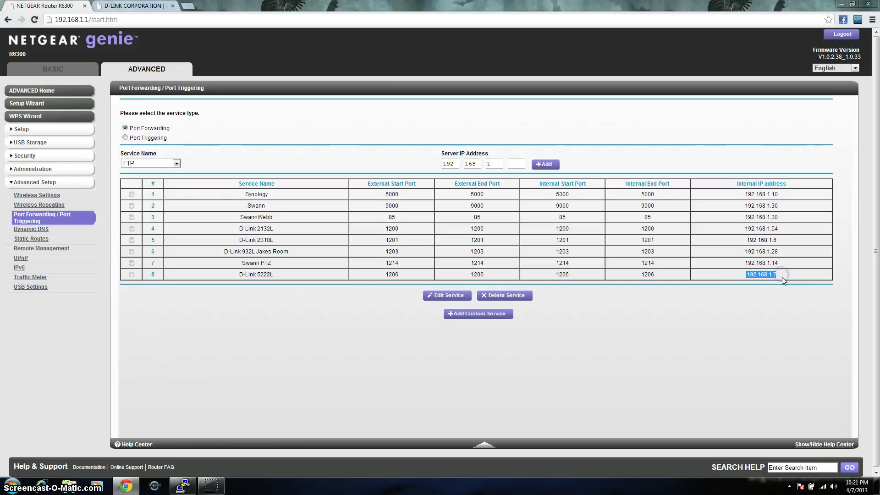
left_click(188, 8)
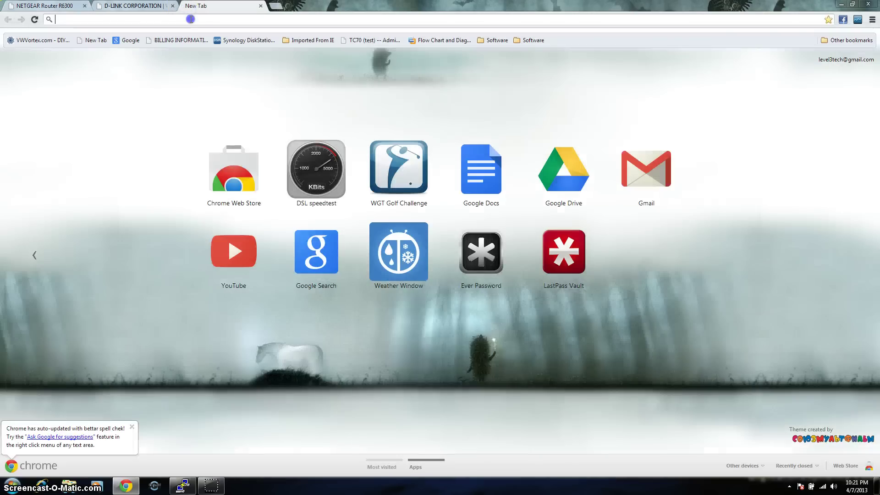
Search Google for 'whats my ip' to find the public IP address.
type("whats ,")
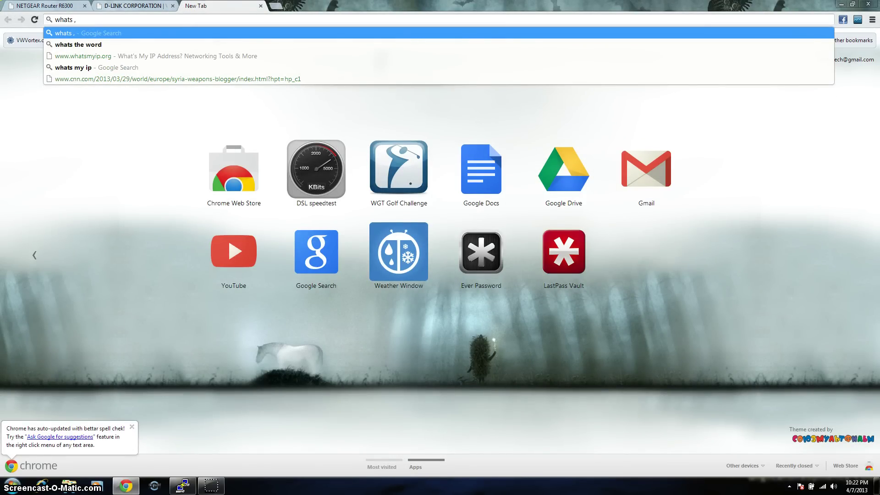
key("BackSpace")
type("my")
key("Return")
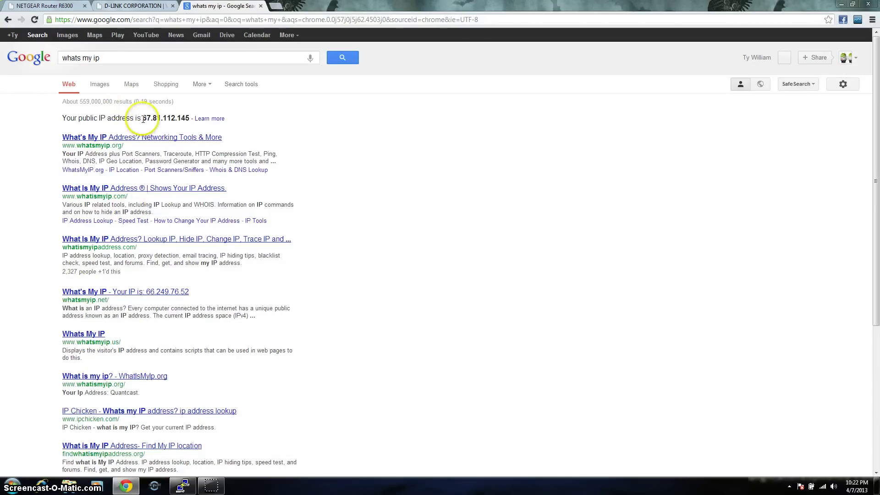
left_click_drag(142, 118, 188, 115)
right_click(189, 115)
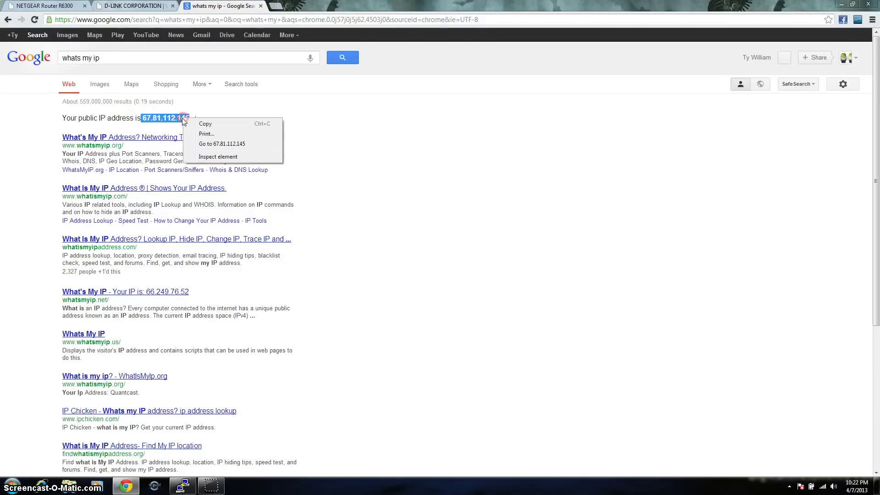
left_click(200, 126)
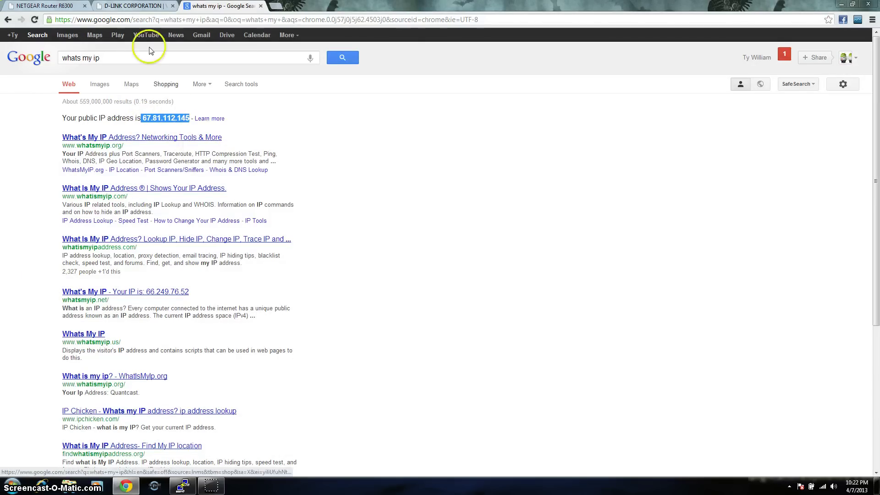
left_click(166, 20)
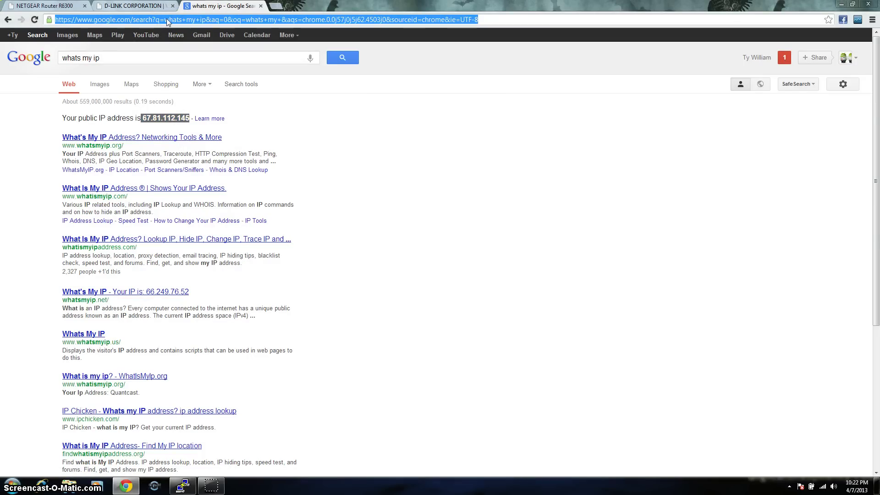
key("ctrl+v")
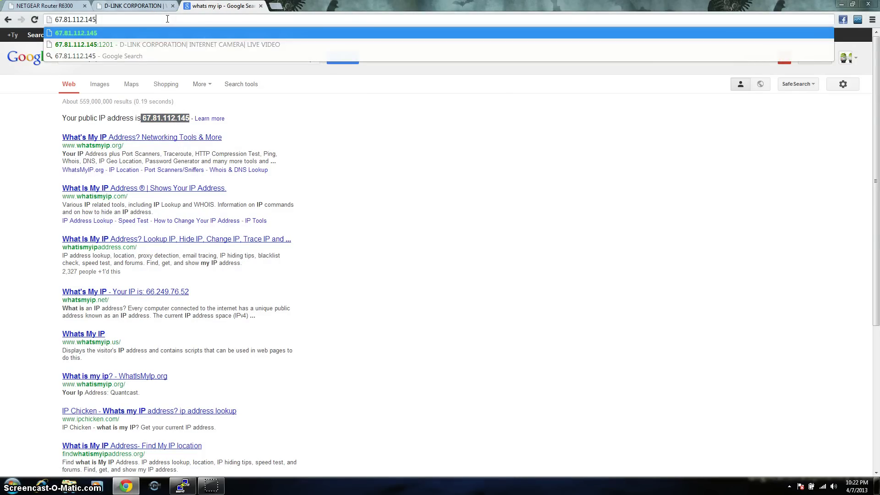
Load 67.81.112.145:1206 to reach the camera's remote login prompt.
type(":1206")
key("Return")
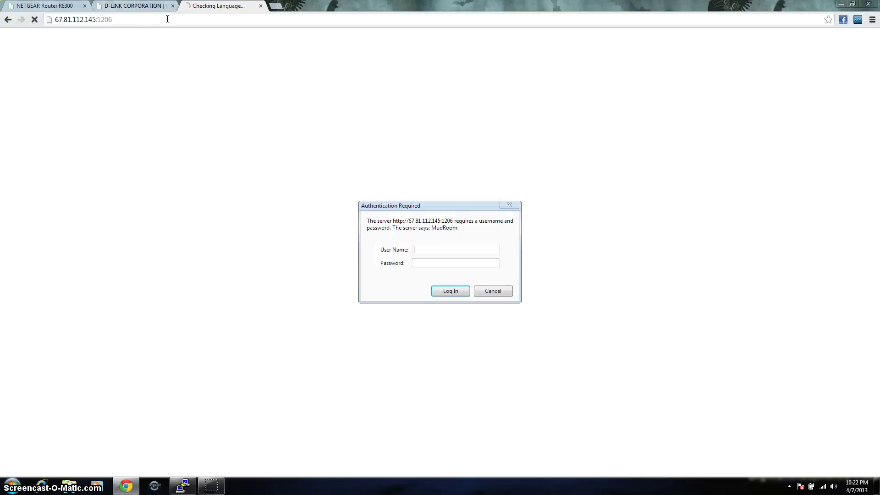
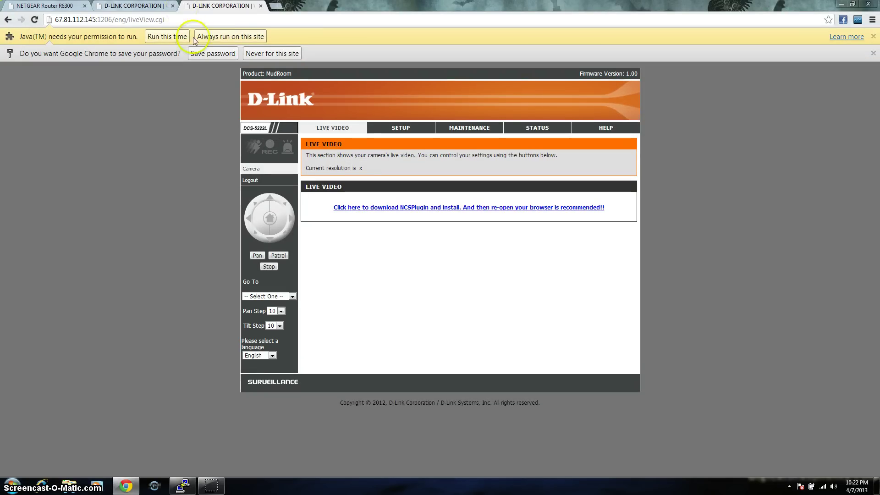
Let the camera's Java applet always run on this site, answer the save-password bar, and run the Speaker applet.
left_click(217, 36)
left_click(225, 37)
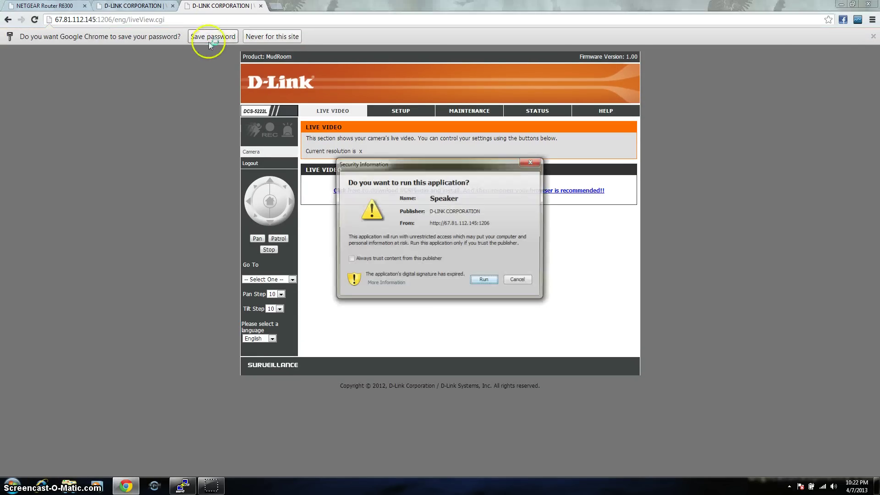
left_click(495, 285)
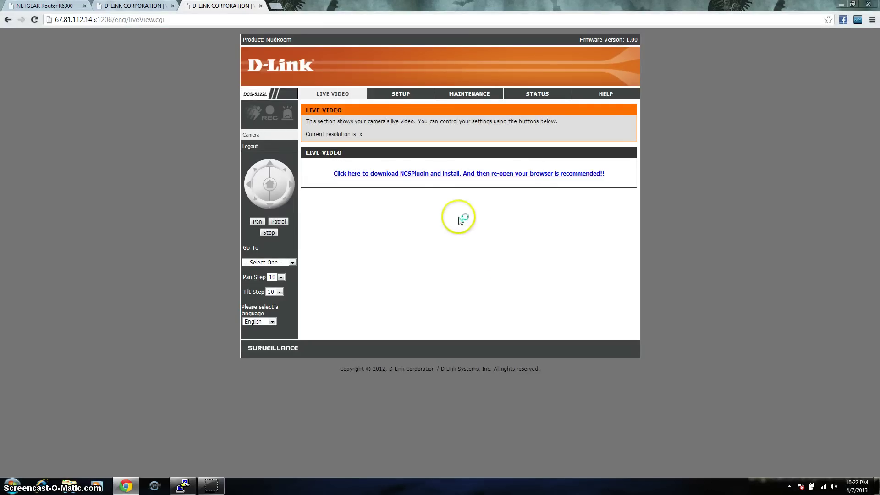
left_click(406, 95)
left_click(182, 20)
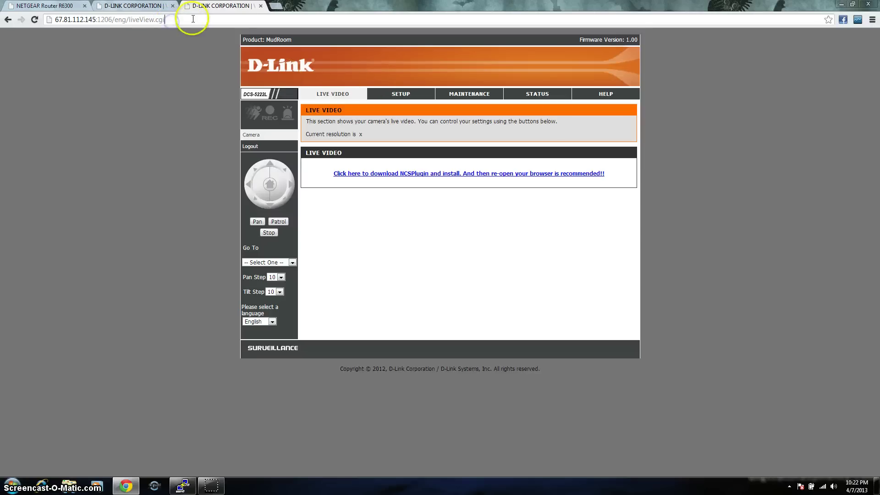
left_click_drag(165, 22, 97, 38)
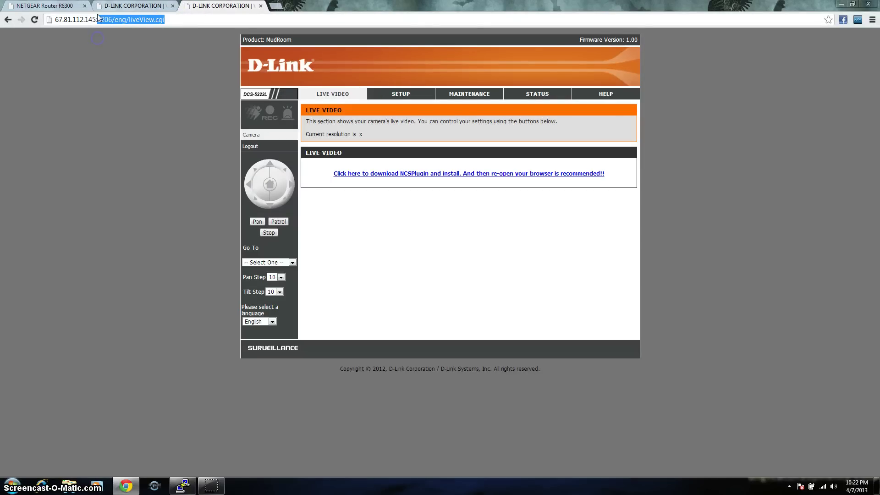
key("BackSpace")
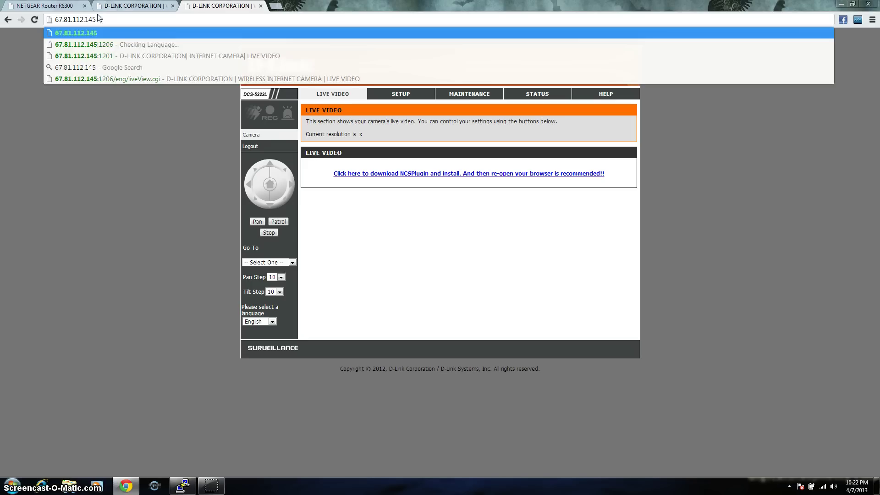
key("Return")
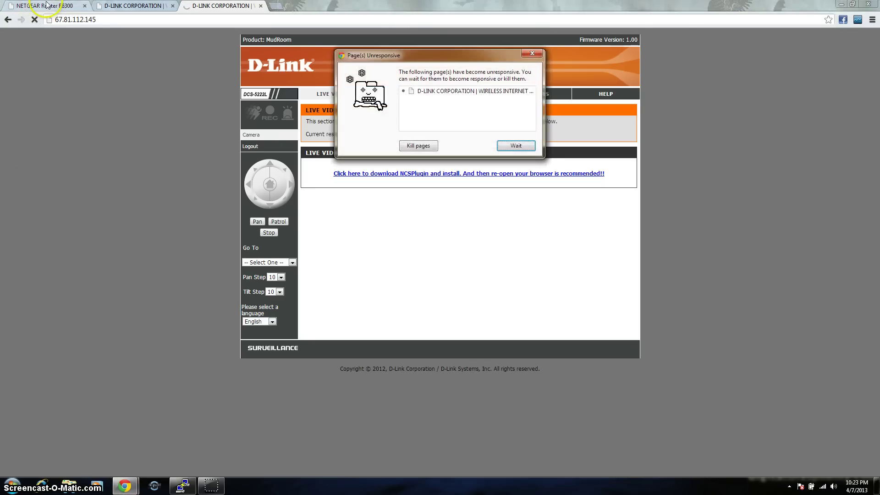
left_click(467, 91)
left_click(515, 146)
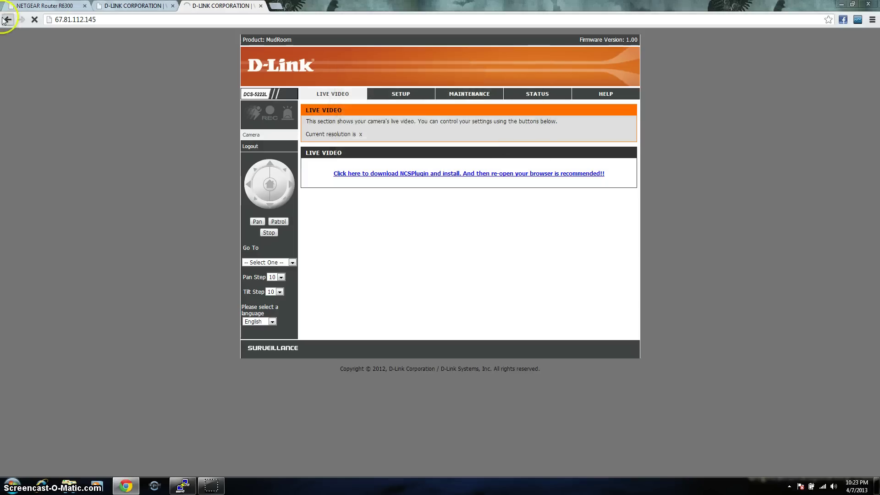
left_click(45, 6)
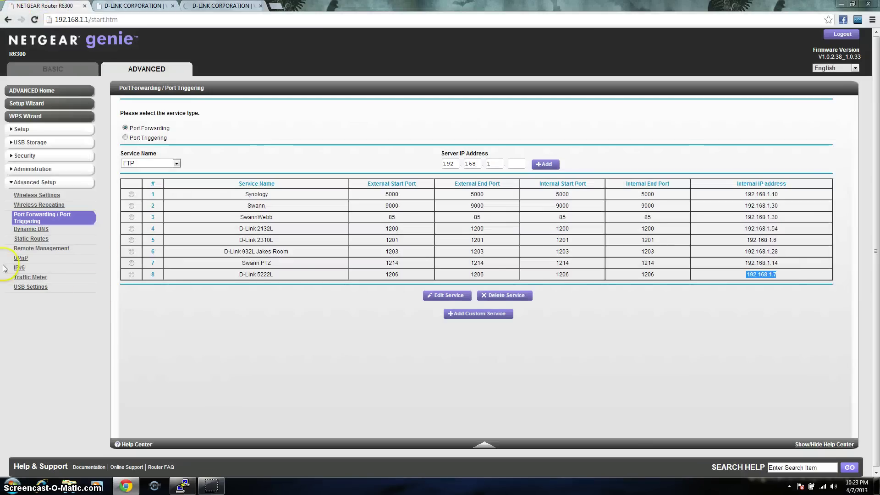
left_click(40, 248)
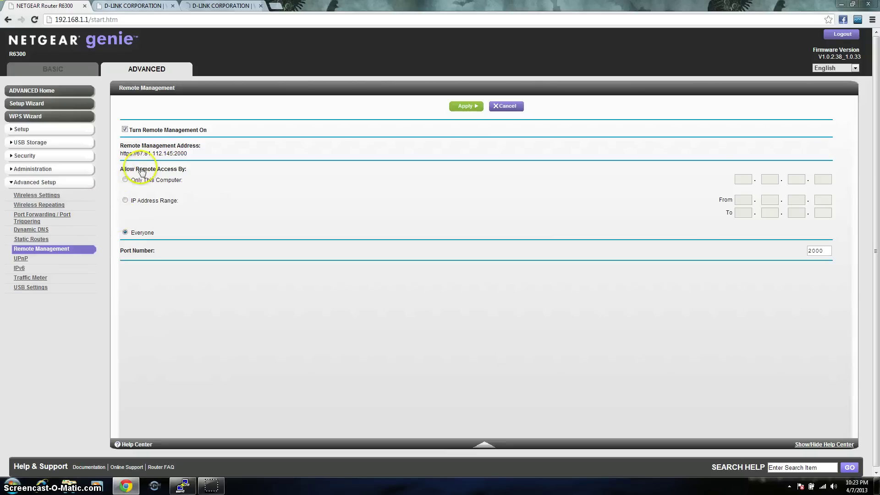
left_click_drag(175, 154, 198, 156)
key("ctrl+c")
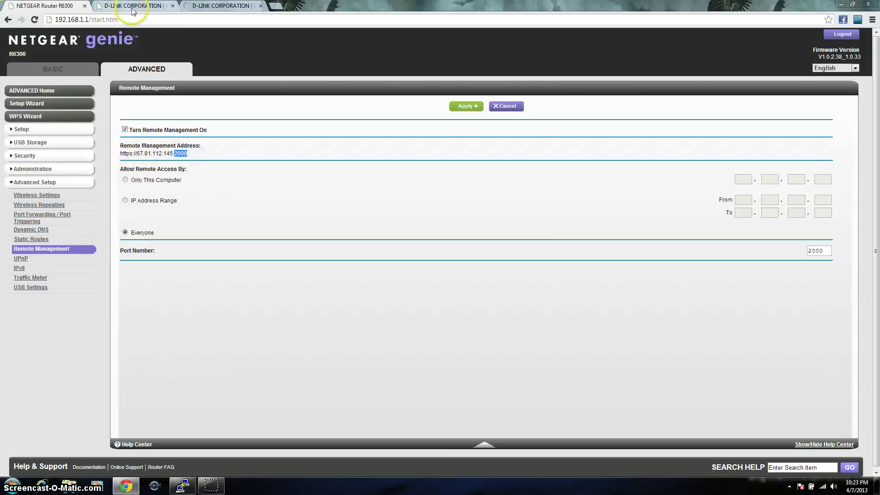
left_click(212, 5)
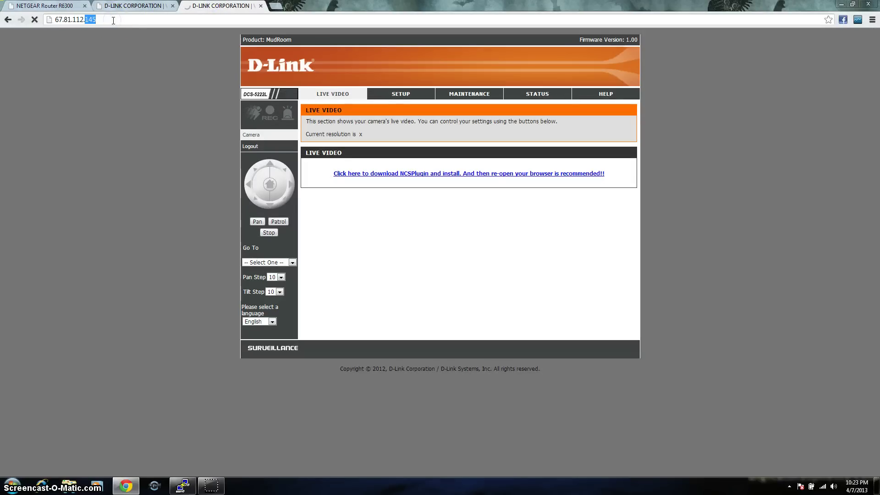
left_click(123, 21)
left_click(124, 21)
type(":2")
key("ctrl+v")
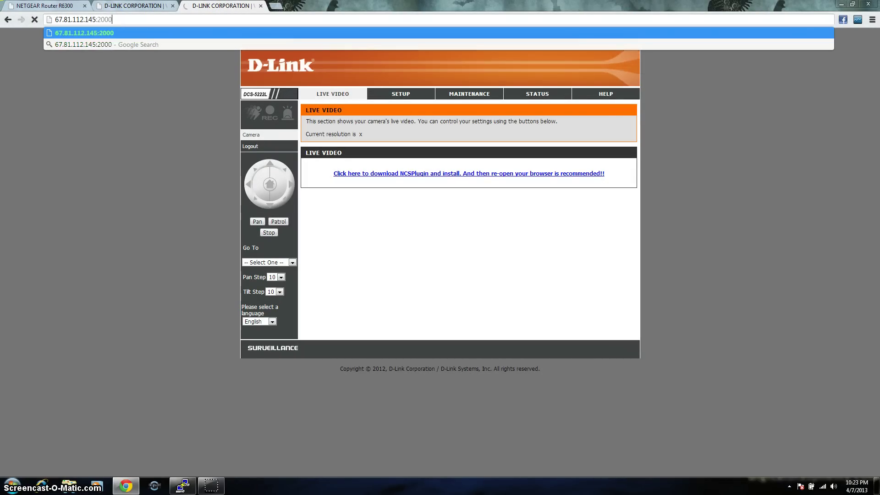
key("Return")
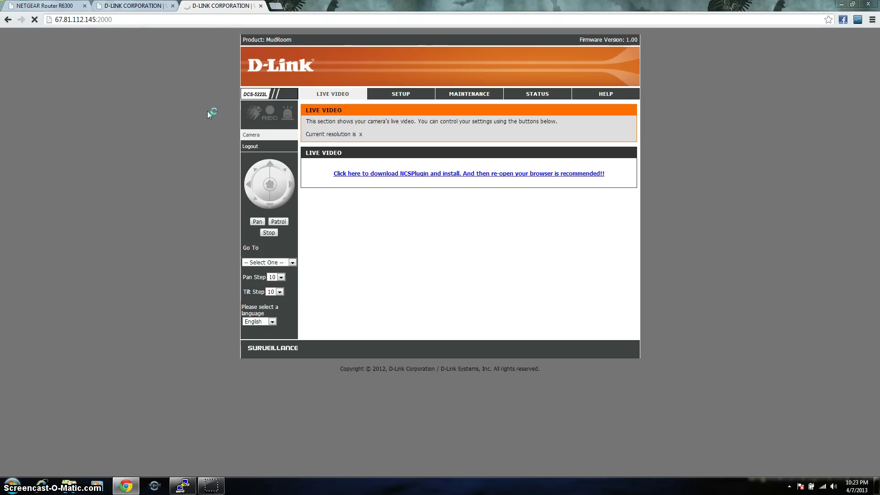
left_click(46, 6)
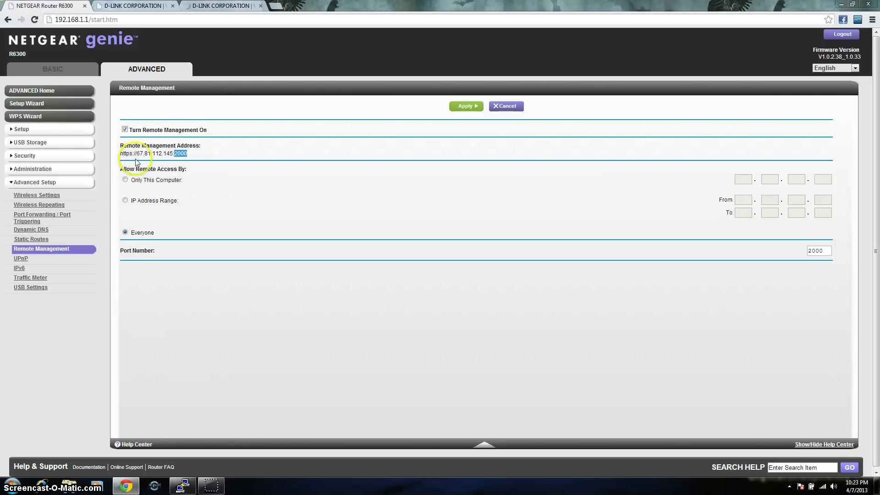
left_click_drag(184, 154, 121, 153)
left_click(194, 164)
right_click(121, 153)
left_click(137, 158)
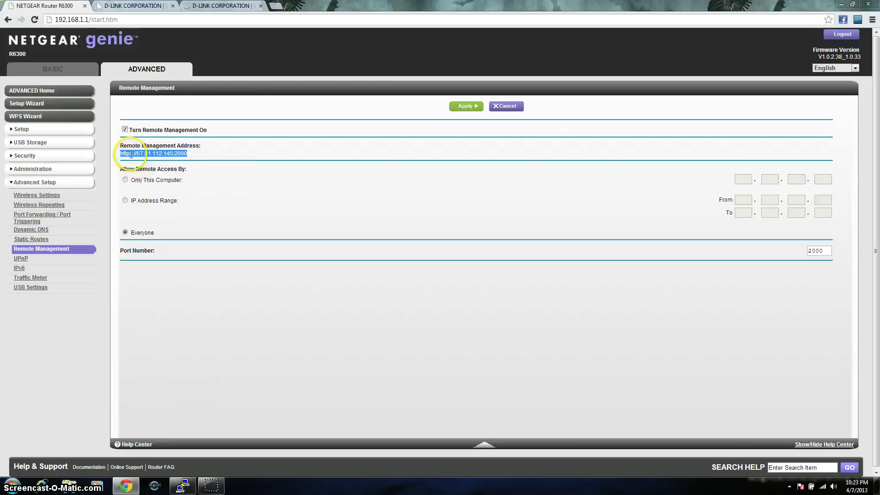
left_click_drag(133, 154, 220, 6)
left_click(63, 17)
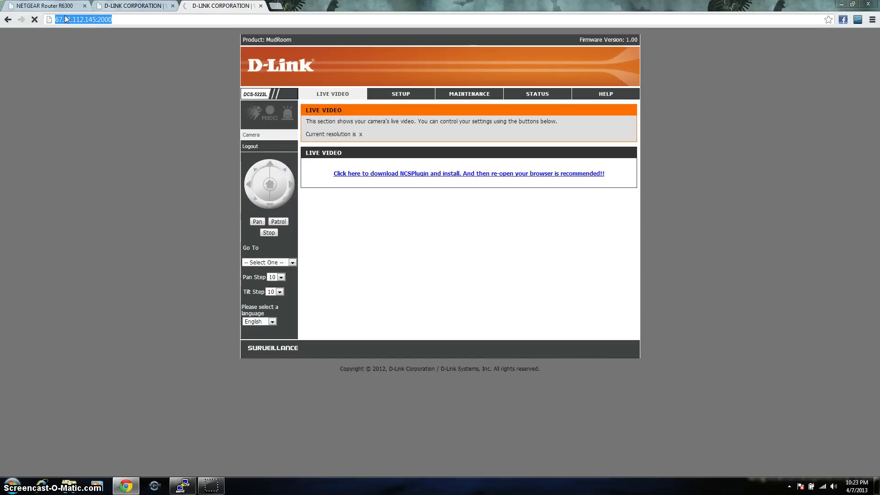
key("Home")
type("https://")
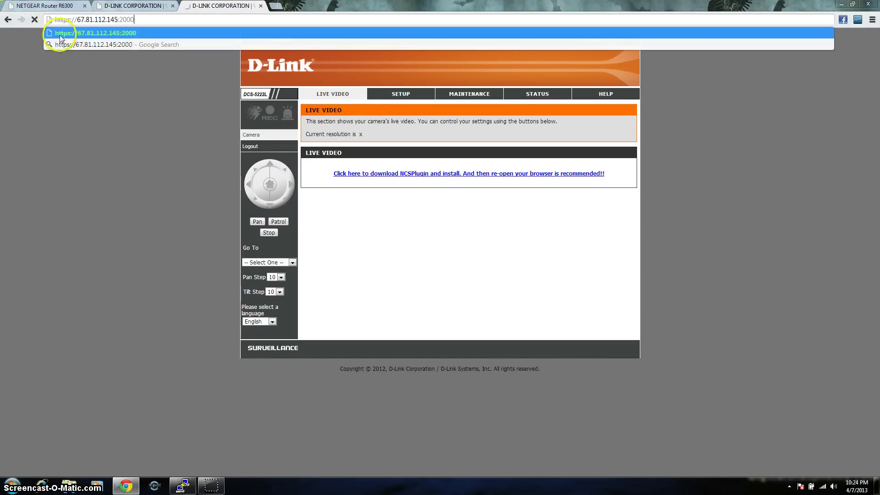
left_click(63, 33)
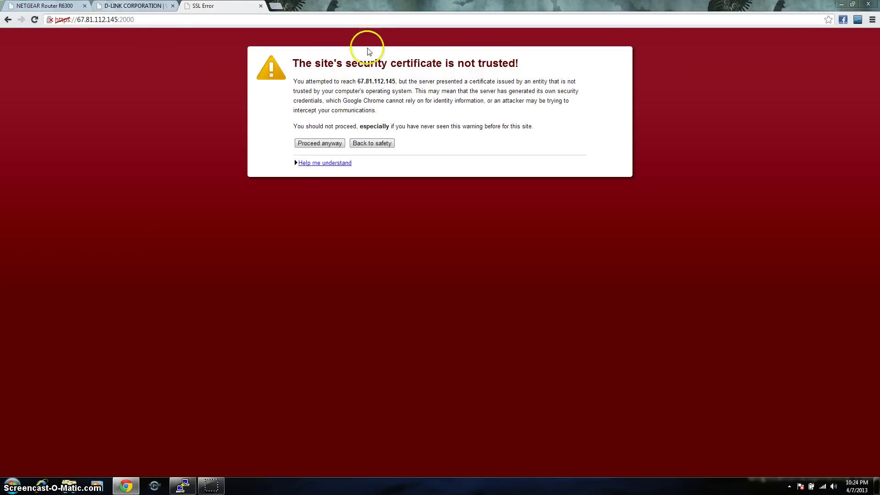
left_click(316, 145)
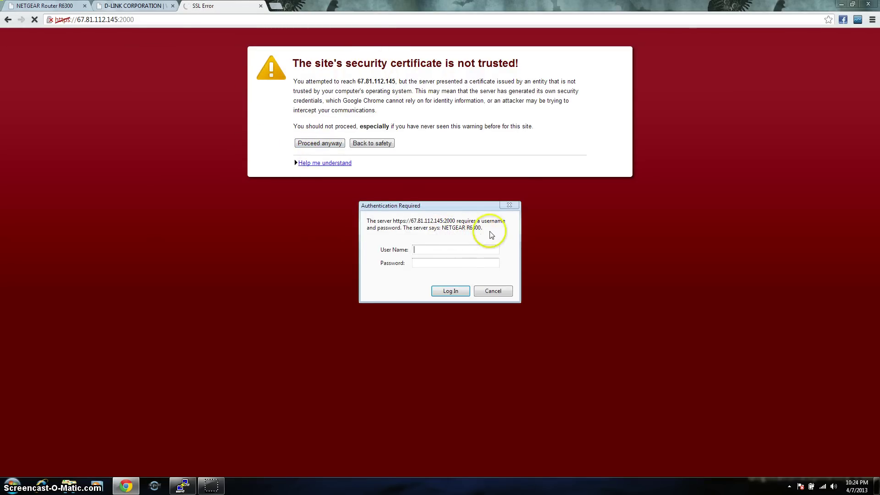
left_click(493, 293)
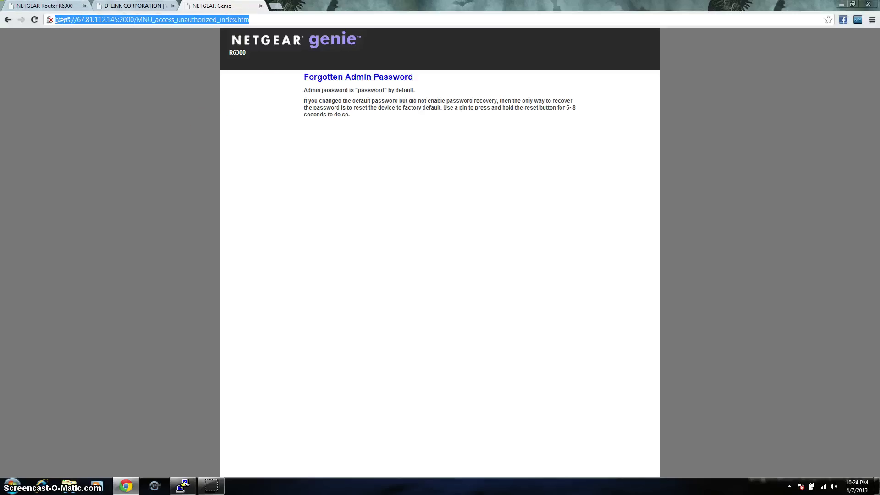
left_click(42, 5)
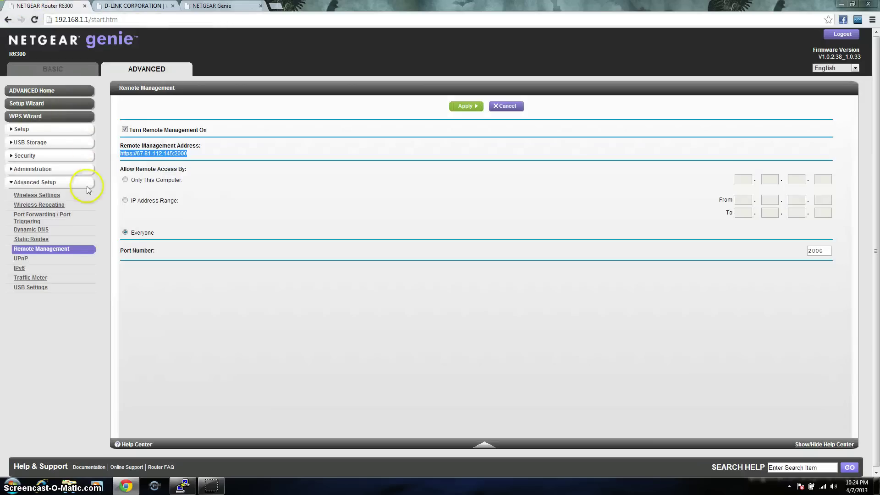
left_click(32, 232)
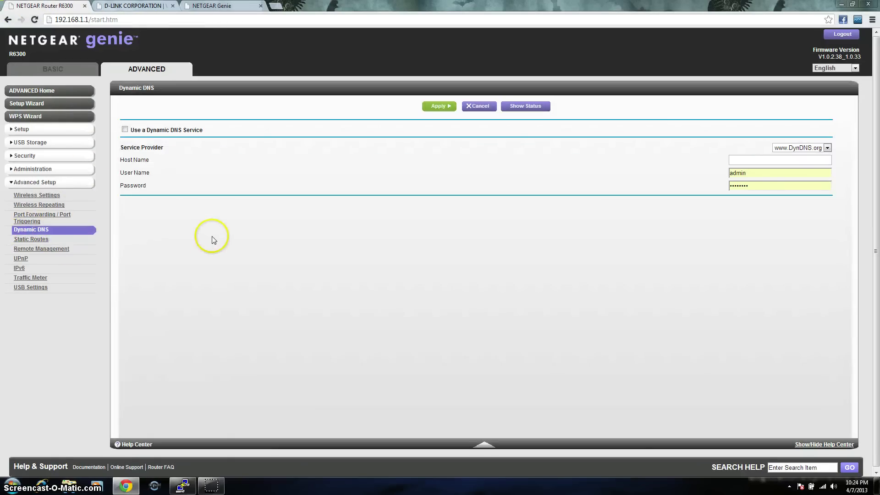
left_click(808, 150)
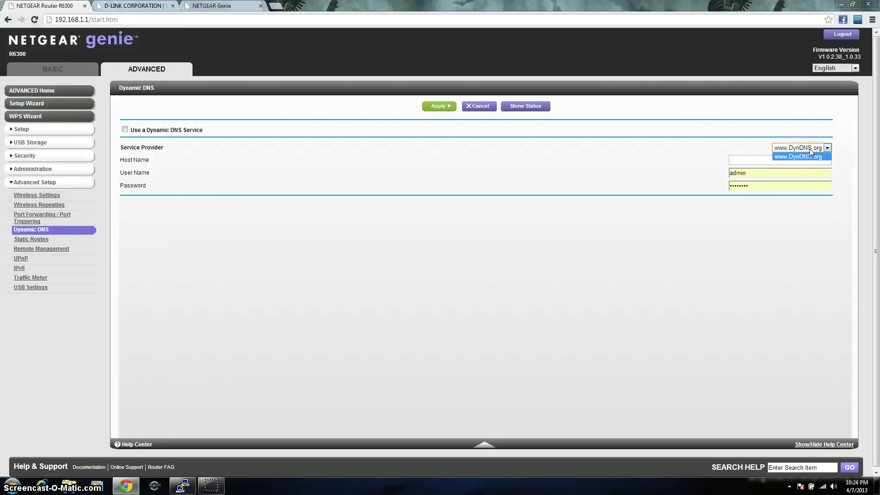
left_click(805, 151)
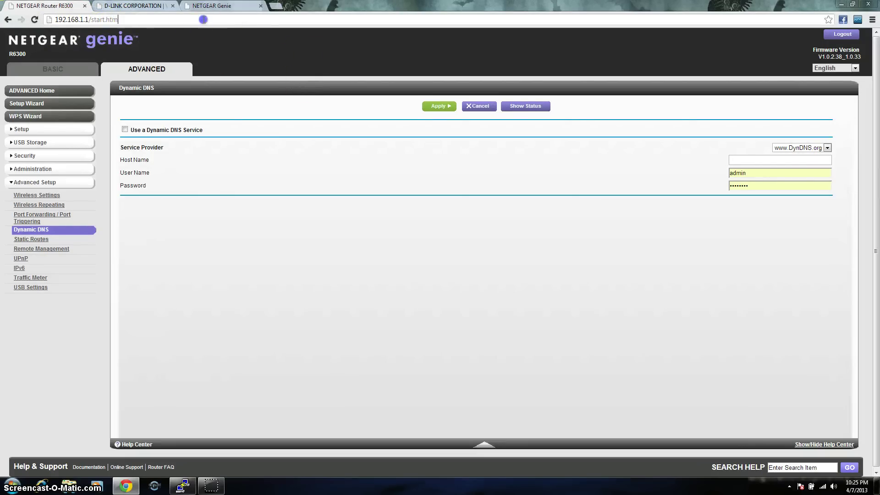
Enter the DiskStation's synology.me DDNS address on port 5000 in the router tab's address bar.
left_click(202, 20)
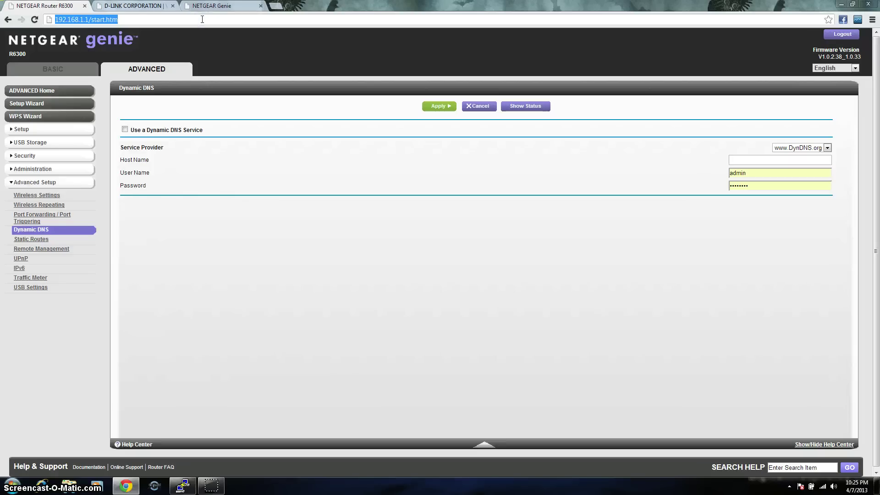
type("kurp")
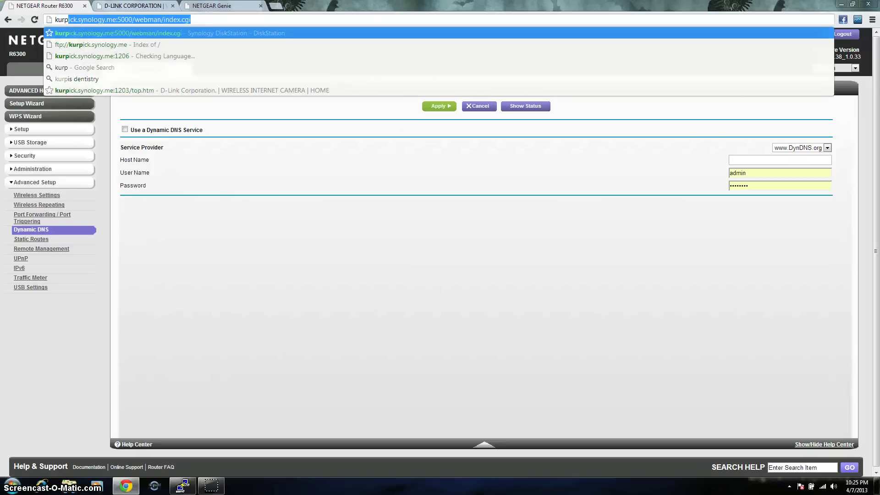
type("ick")
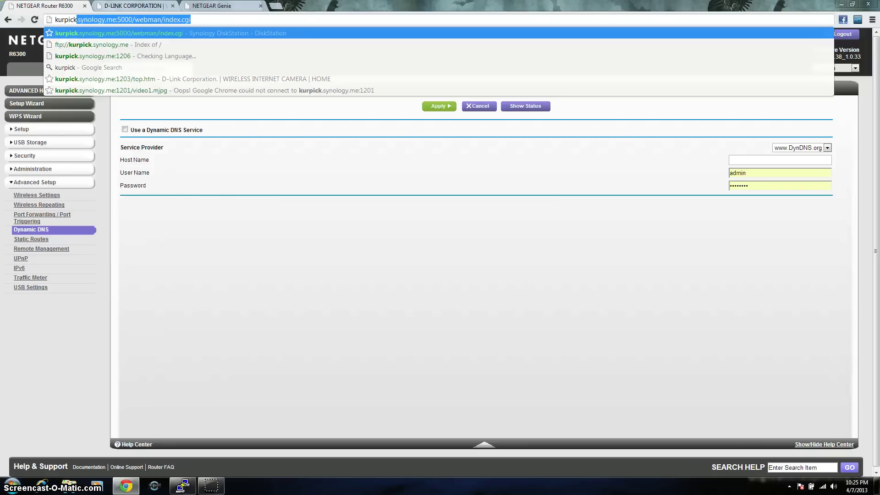
type(".synology.me:5000/we")
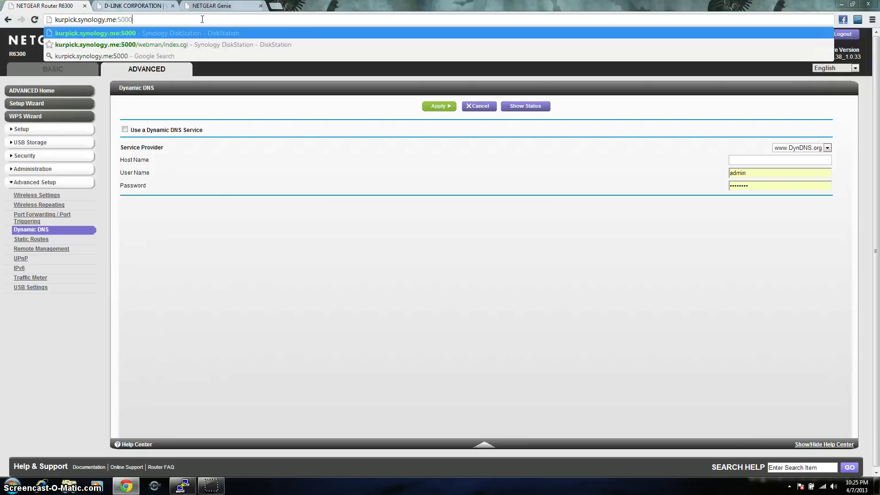
key("BackSpace")
key("BackSpace")
key("BackSpace")
key("BackSpace")
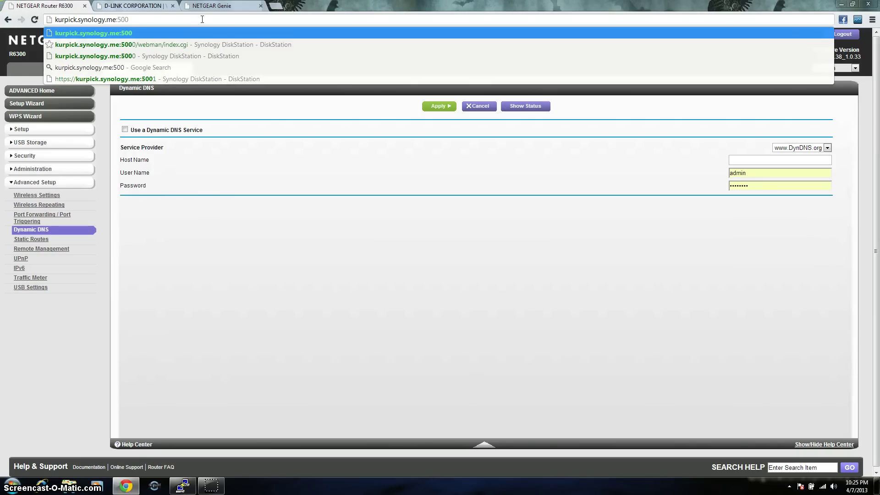
type("0")
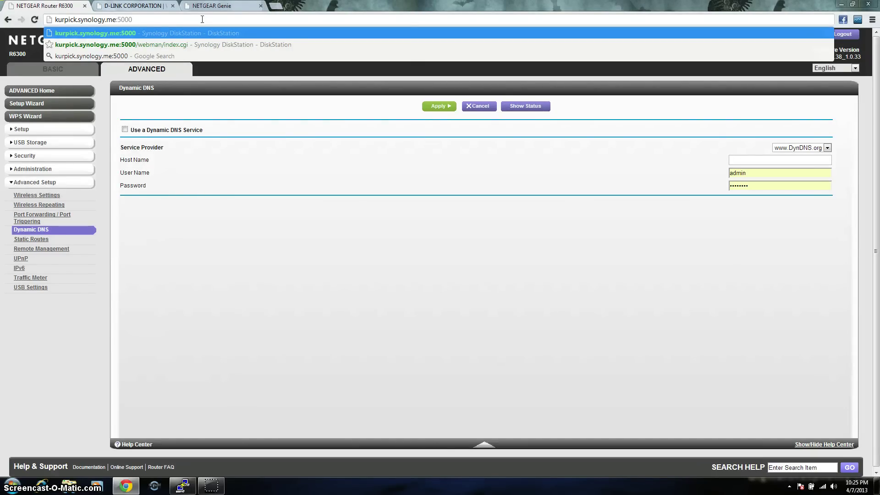
key("Return")
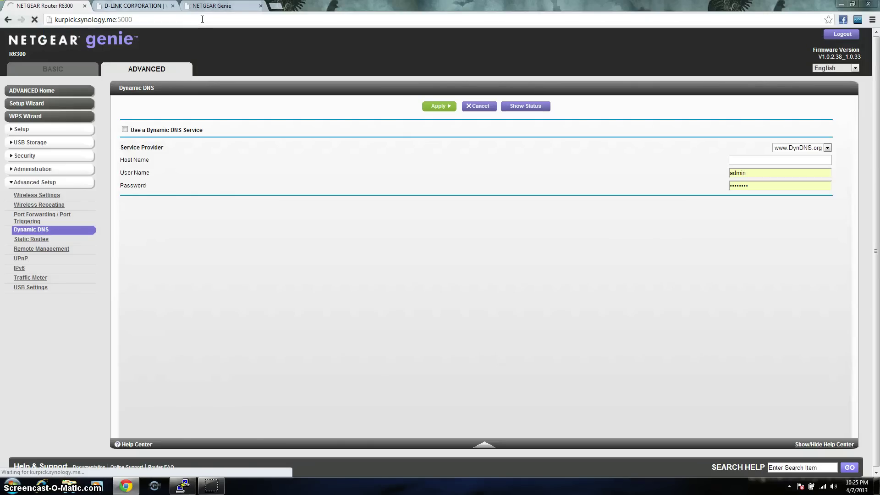